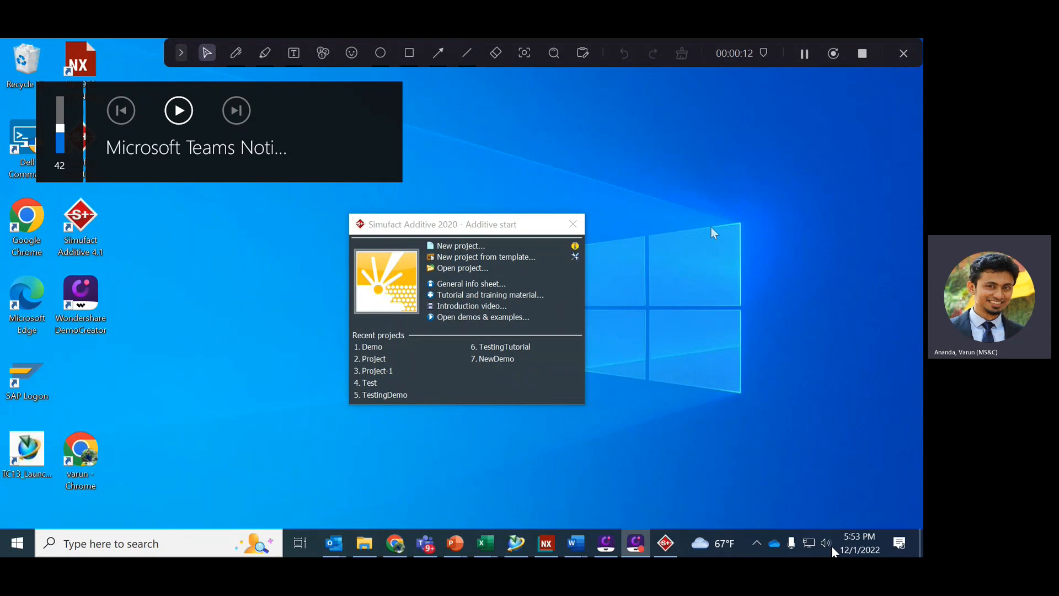
{"action": "key", "text": "XF86AudioRaiseVolume"}
{"action": "key", "text": "XF86AudioRaiseVolume"}
{"action": "key", "text": "XF86AudioRaiseVolume"}
{"action": "key", "text": "XF86AudioRaiseVolume"}
{"action": "key", "text": "XF86AudioRaiseVolume"}
{"action": "key", "text": "XF86AudioRaiseVolume"}
{"action": "key", "text": "XF86AudioRaiseVolume"}
{"action": "key", "text": "XF86AudioRaiseVolume"}
{"action": "key", "text": "XF86AudioRaiseVolume"}
{"action": "key", "text": "XF86AudioRaiseVolume"}
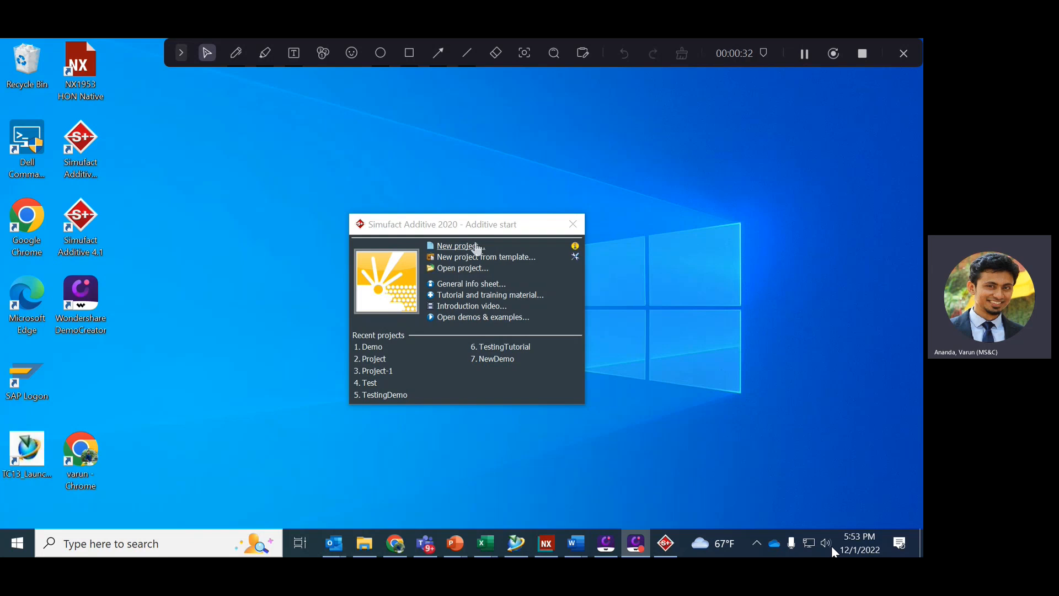
Create a new project named demo1 in the D:\Simufact work files folder.
{"action": "left_click", "coordinate": [461, 246]}
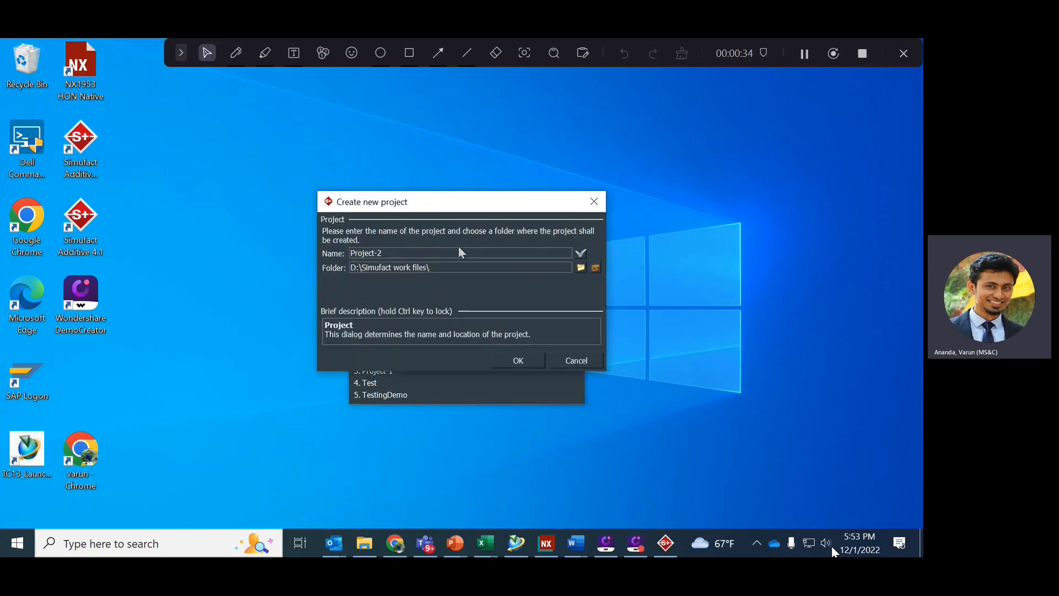
{"action": "left_click_drag", "start_coordinate": [382, 252], "coordinate": [351, 253]}
{"action": "type", "text": "demo"}
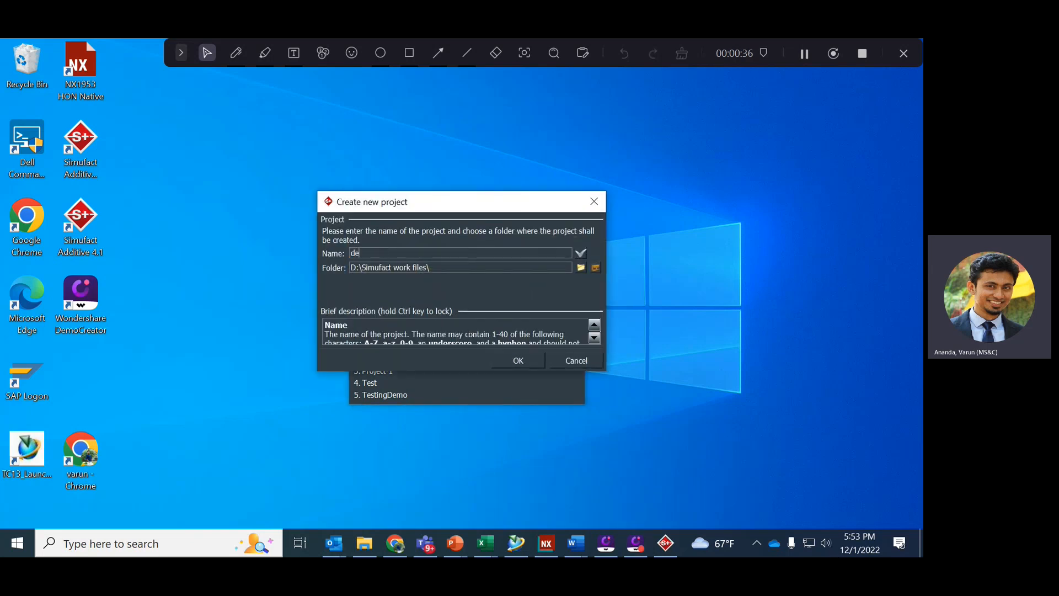
{"action": "type", "text": "1"}
{"action": "left_click", "coordinate": [519, 360]}
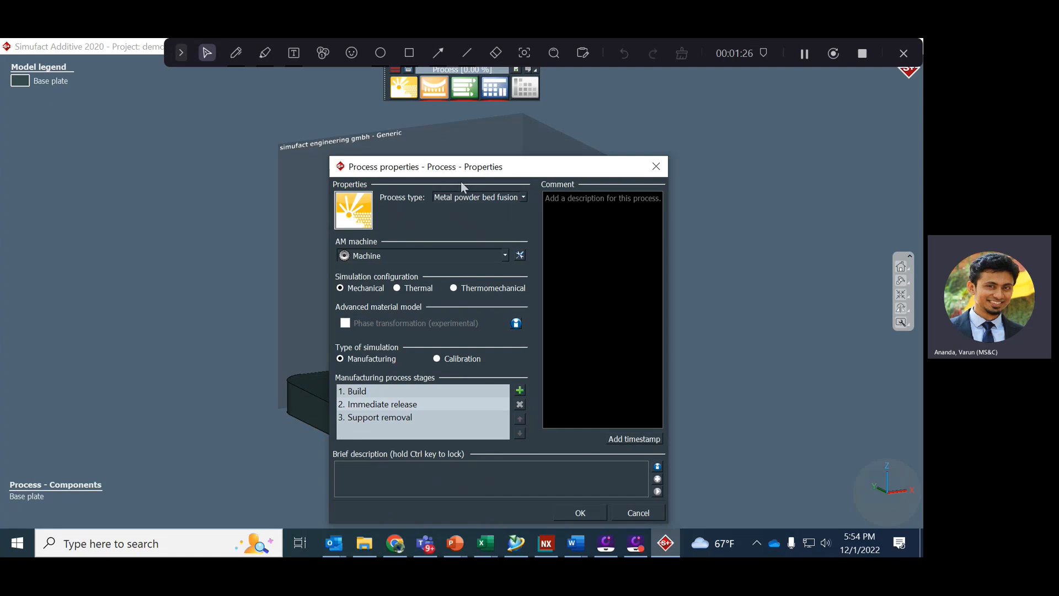
Set the AM machine of the metal powder bed fusion process to the EOS M280 from the product library.
{"action": "left_click_drag", "start_coordinate": [463, 169], "coordinate": [664, 126]}
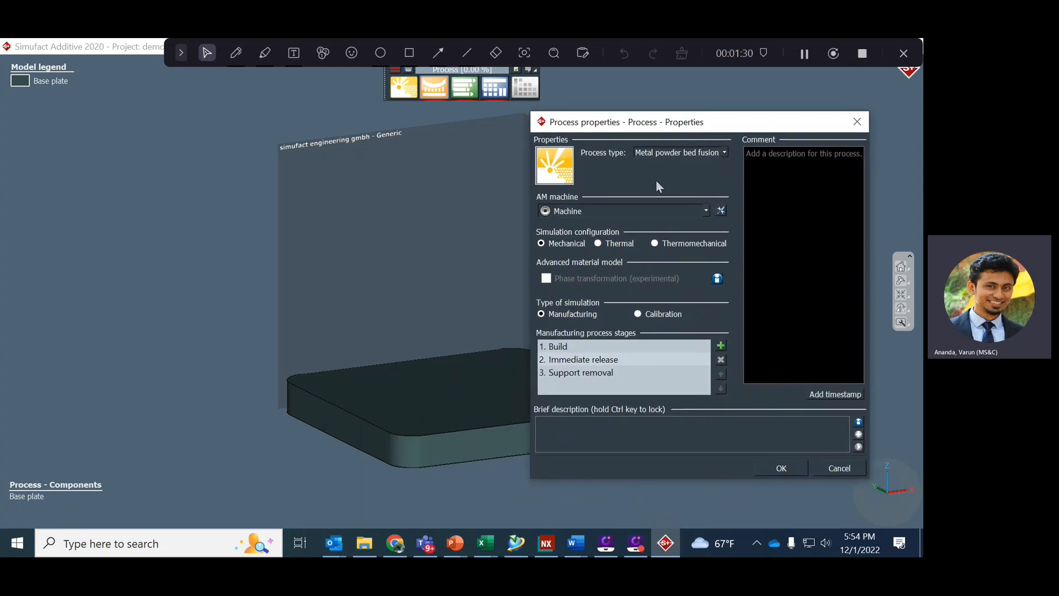
{"action": "mouse_move", "coordinate": [587, 155]}
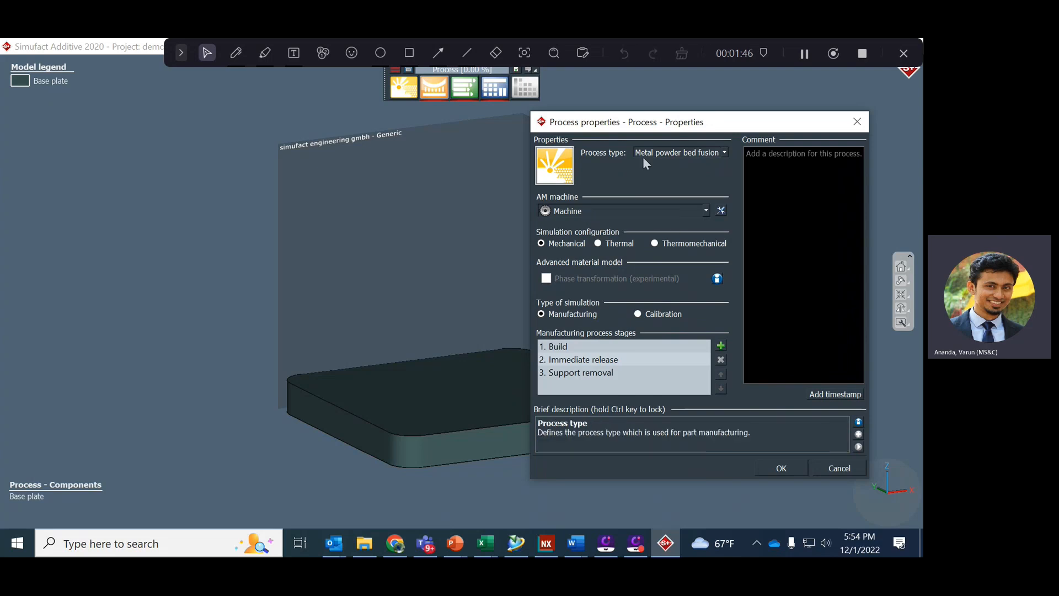
{"action": "left_click", "coordinate": [656, 208]}
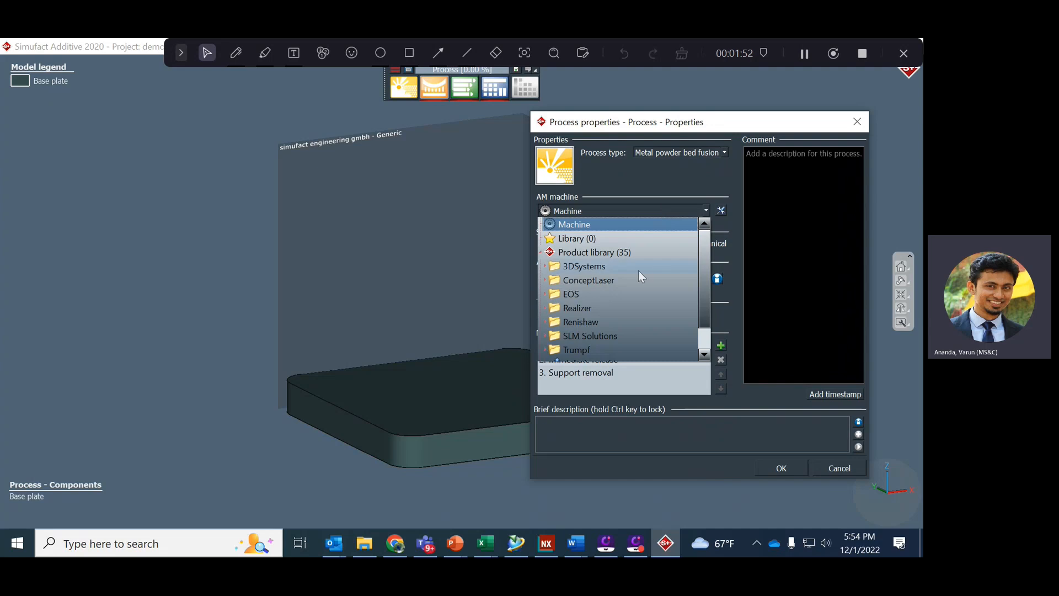
{"action": "scroll", "coordinate": [640, 276], "scroll_direction": "down", "scroll_amount": 1}
{"action": "scroll", "coordinate": [646, 306], "scroll_direction": "up", "scroll_amount": 1}
{"action": "left_click", "coordinate": [545, 294]}
{"action": "scroll", "coordinate": [577, 293], "scroll_direction": "down", "scroll_amount": 1}
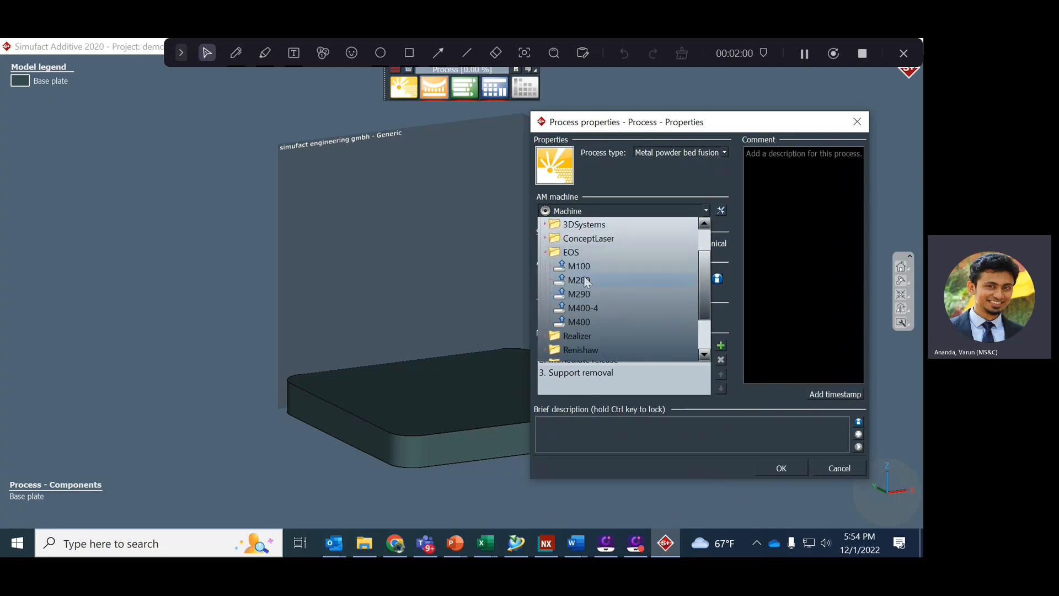
{"action": "mouse_move", "coordinate": [587, 282]}
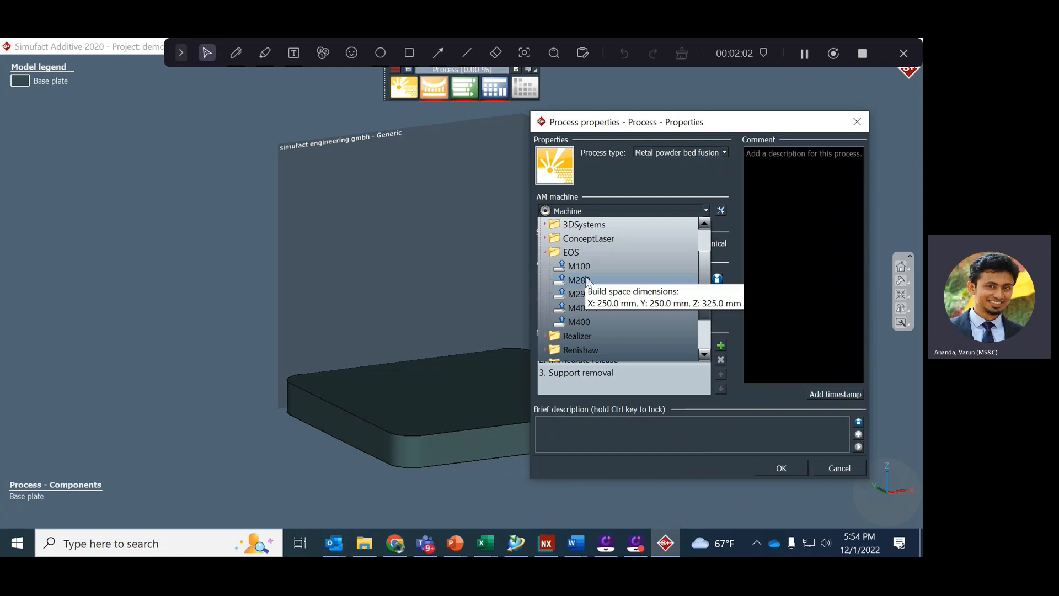
{"action": "left_click", "coordinate": [587, 280]}
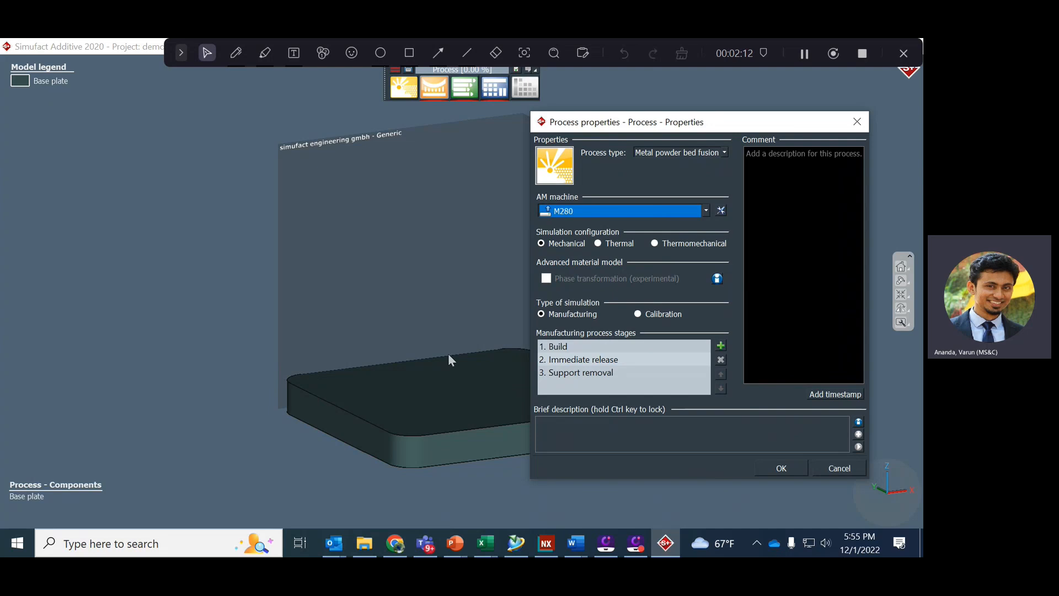
Set the simulation configuration of the process to Thermomechanical.
{"action": "mouse_move", "coordinate": [565, 214]}
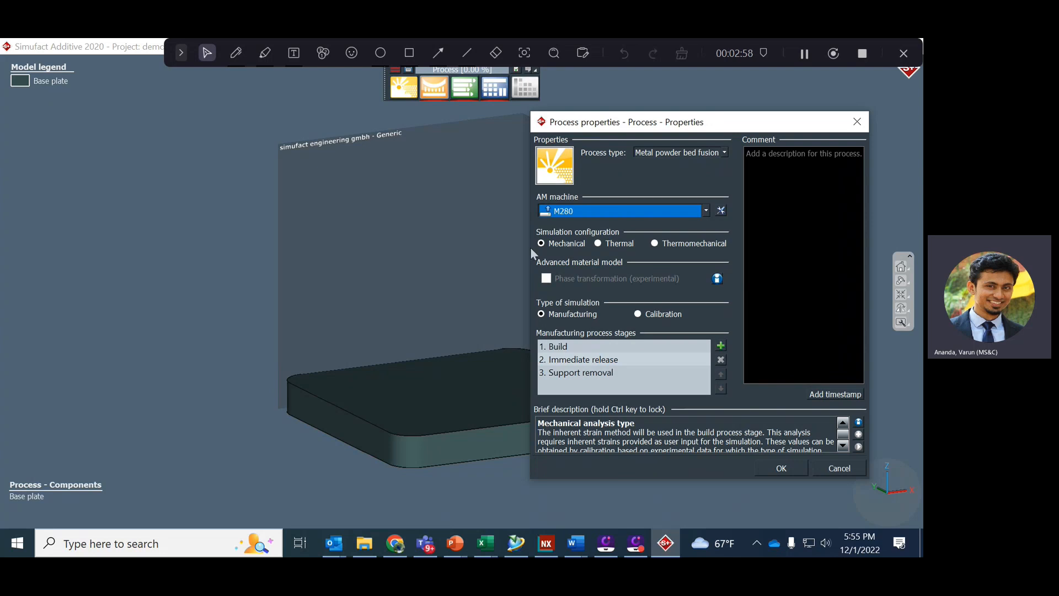
{"action": "mouse_move", "coordinate": [674, 247]}
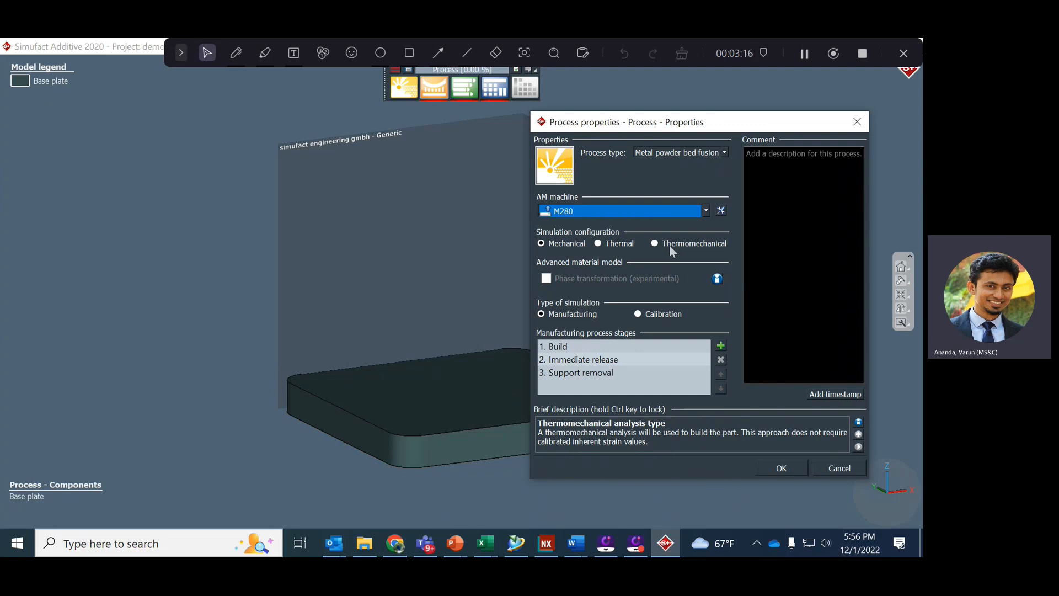
{"action": "left_click", "coordinate": [661, 244]}
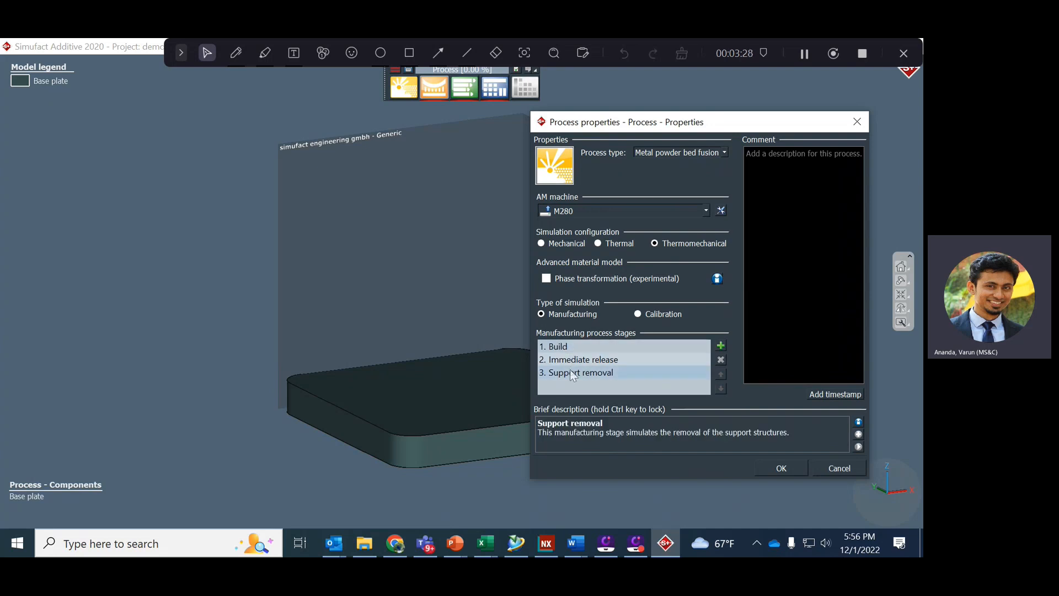
Move the Support removal stage ahead of Immediate release in the manufacturing process stages.
{"action": "left_click", "coordinate": [576, 348]}
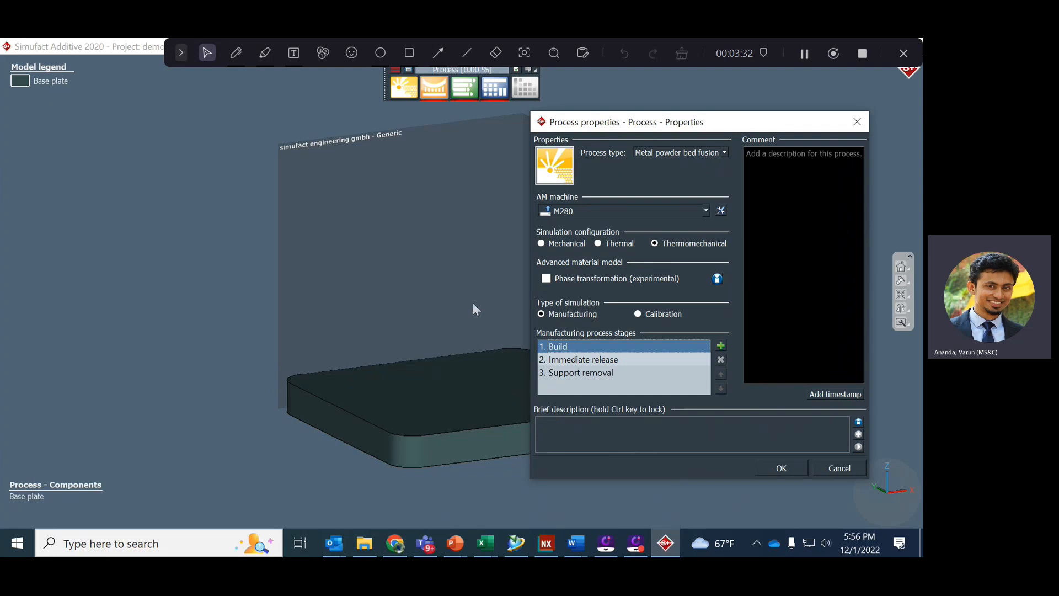
{"action": "left_click", "coordinate": [559, 360]}
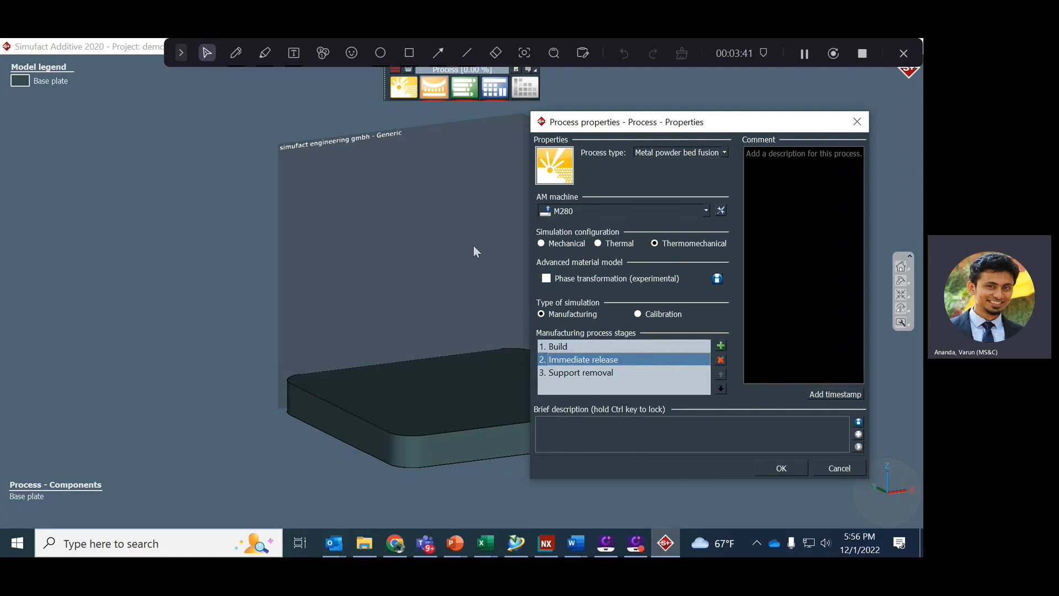
{"action": "left_click", "coordinate": [602, 373]}
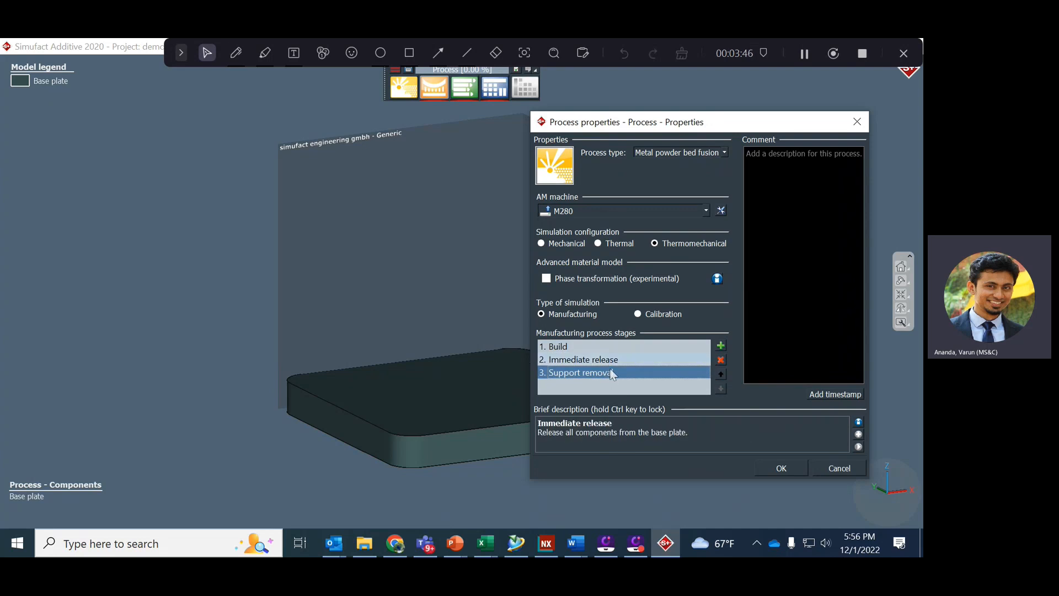
{"action": "left_click", "coordinate": [721, 373]}
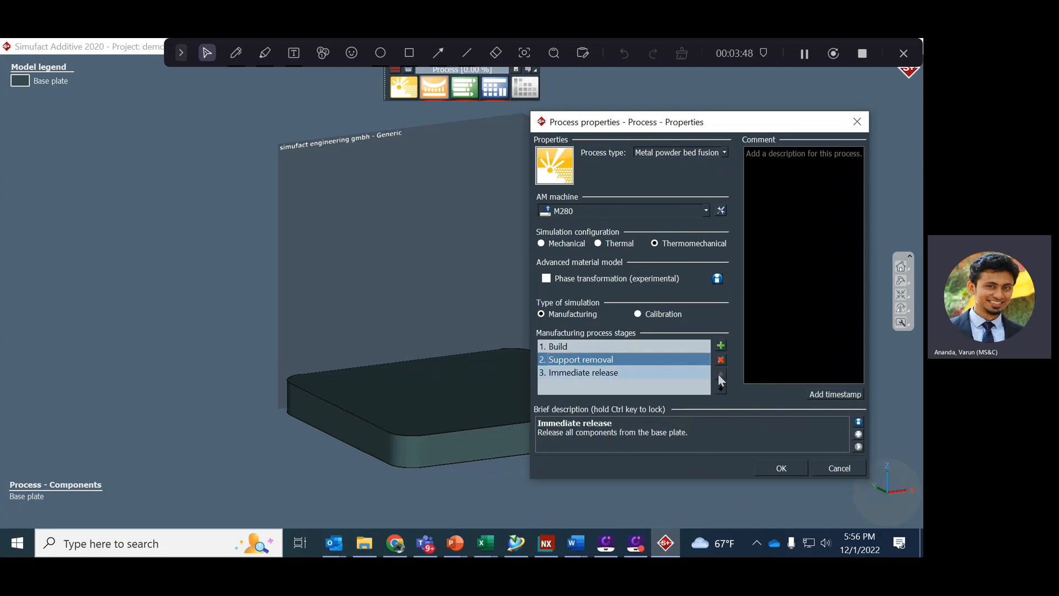
Remove the Immediate release stage from the manufacturing process stages and accept the process properties.
{"action": "left_click", "coordinate": [557, 372]}
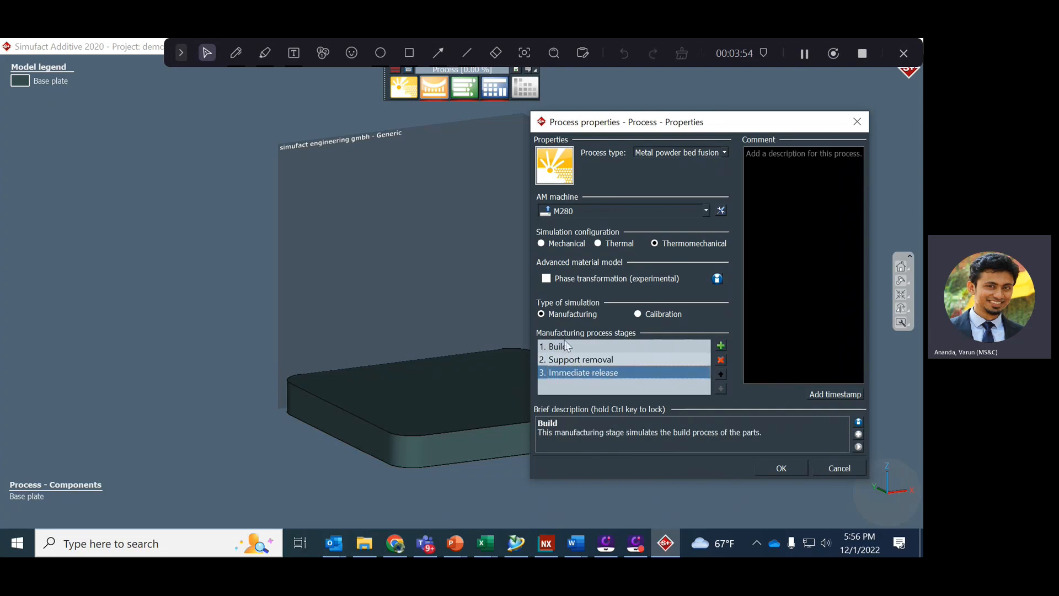
{"action": "left_click", "coordinate": [568, 347]}
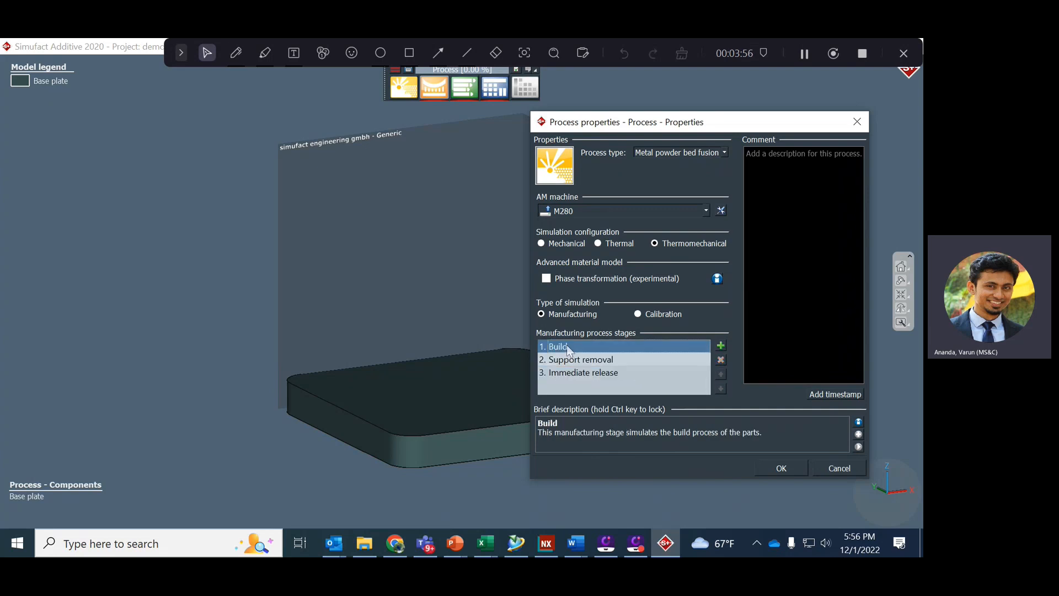
{"action": "left_click", "coordinate": [575, 362]}
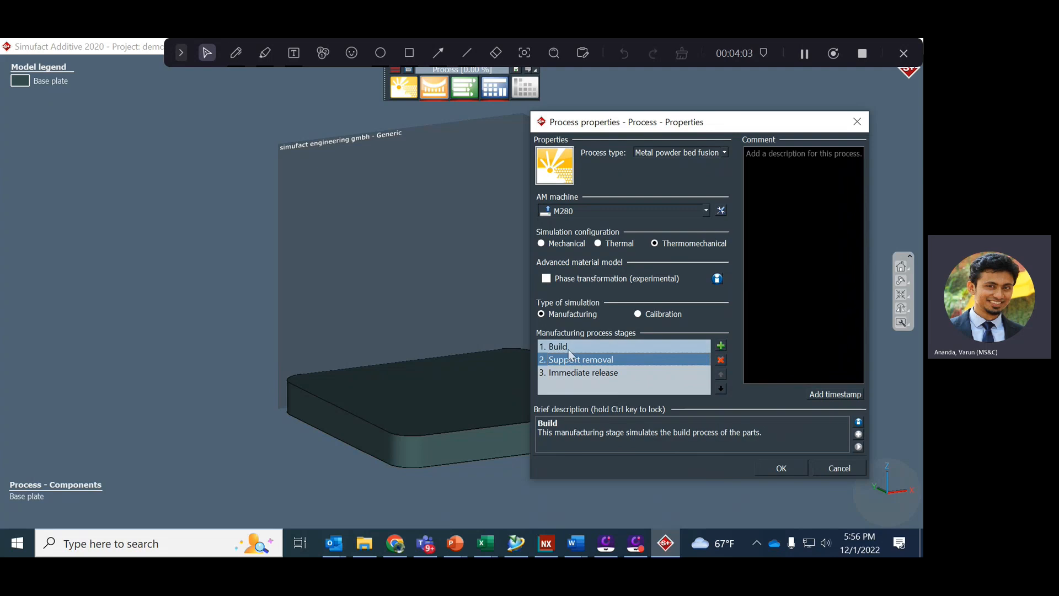
{"action": "left_click", "coordinate": [585, 374]}
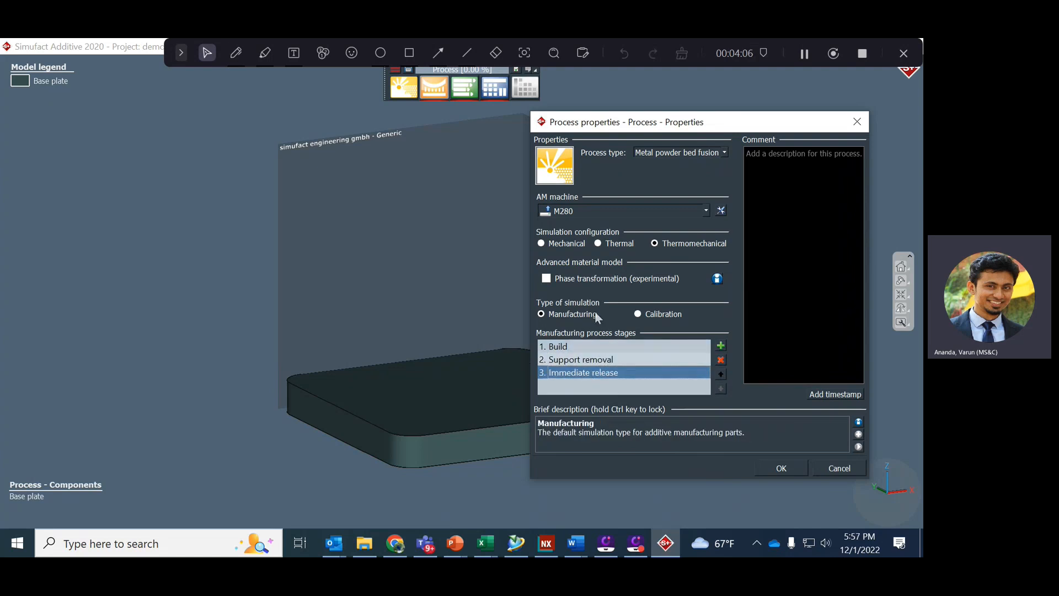
{"action": "left_click", "coordinate": [721, 360]}
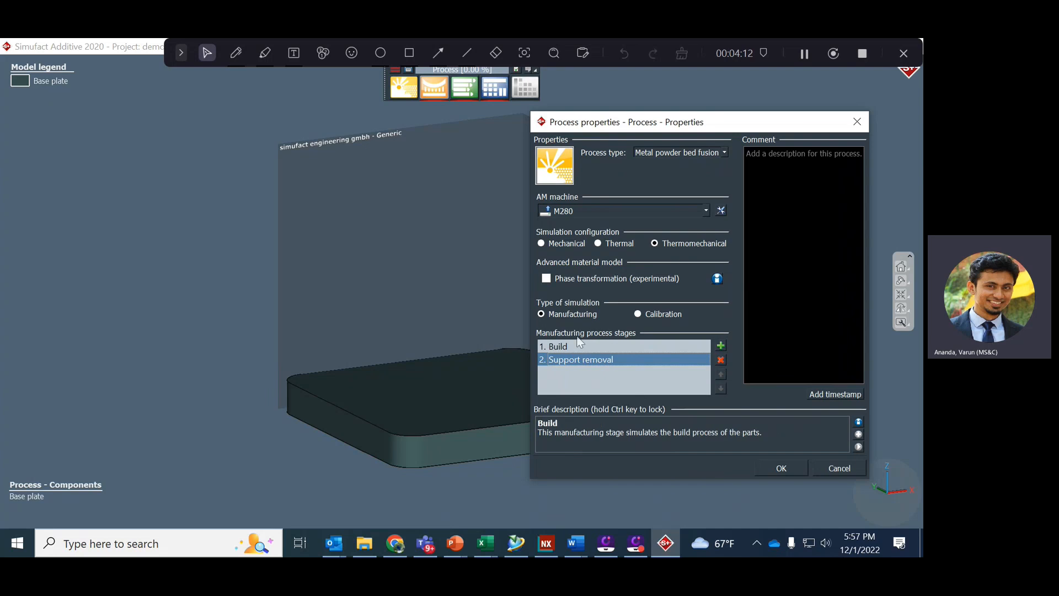
{"action": "left_click", "coordinate": [782, 469]}
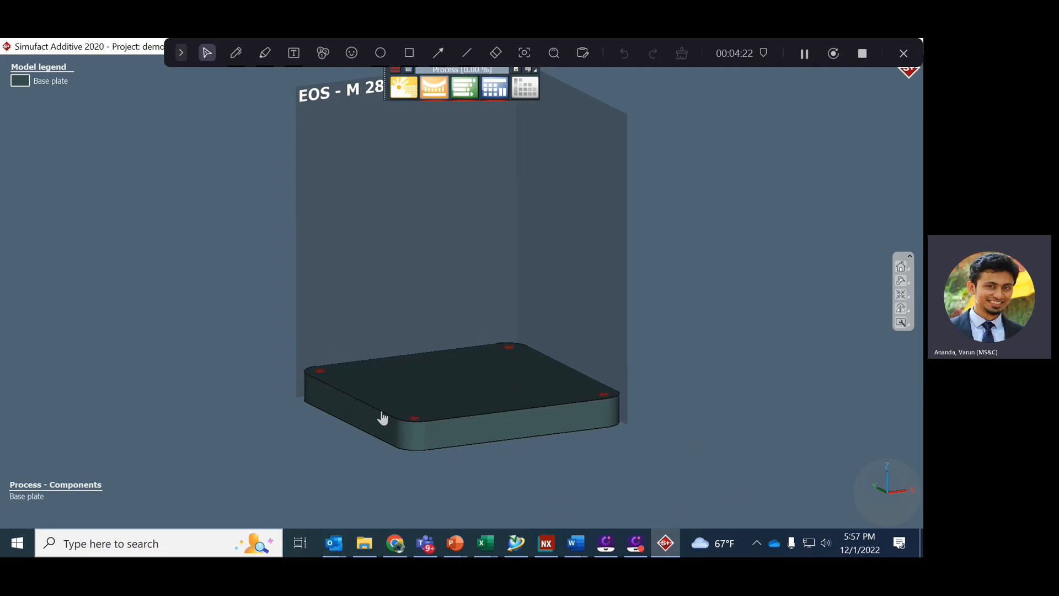
Import the Cantelever_Sample STL file as the part geometry.
{"action": "left_click", "coordinate": [434, 87]}
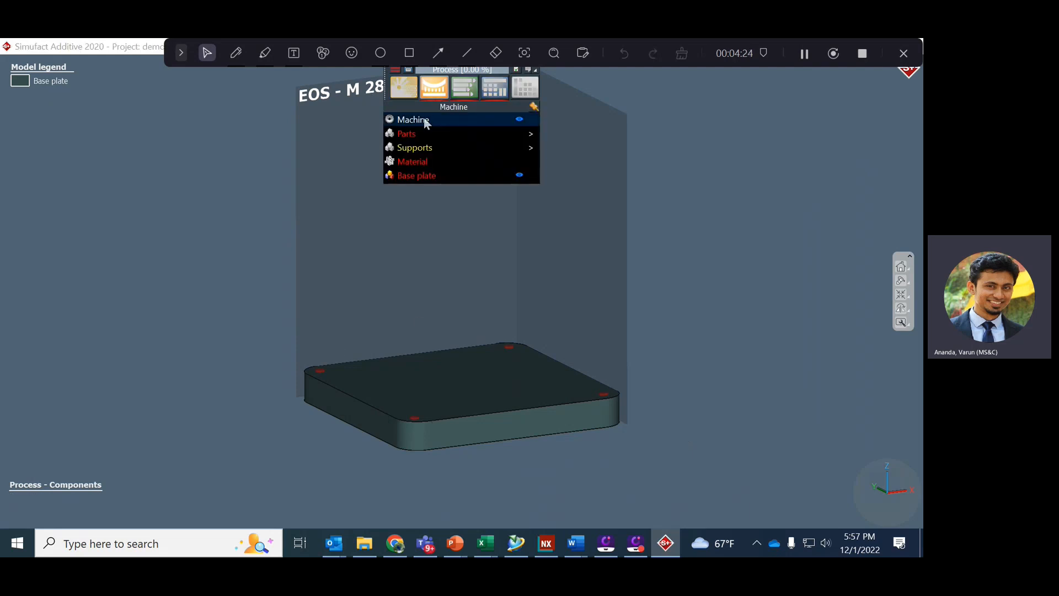
{"action": "mouse_move", "coordinate": [473, 139]}
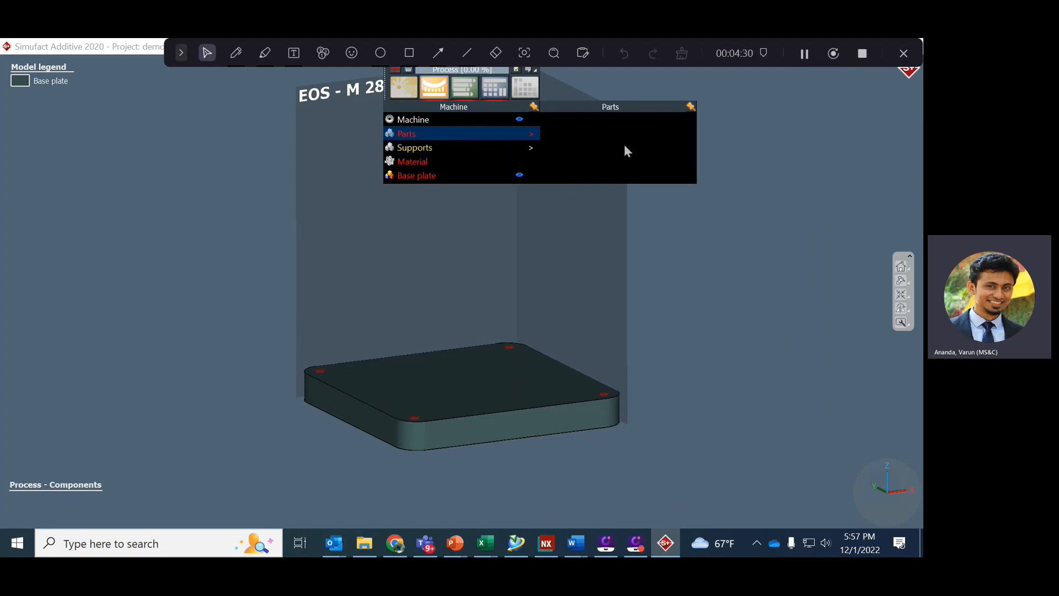
{"action": "left_click", "coordinate": [634, 208]}
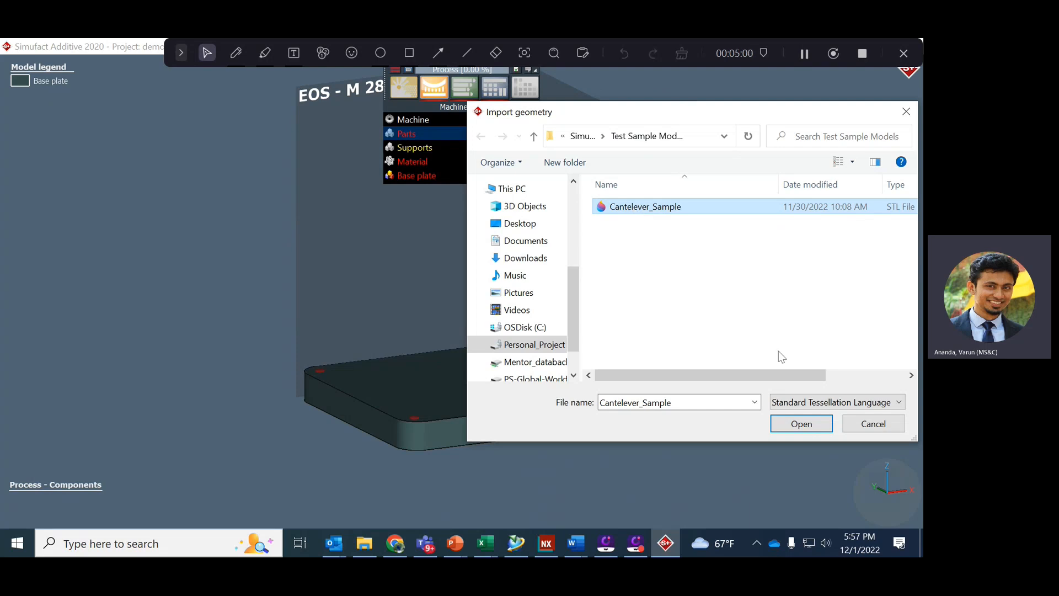
{"action": "left_click", "coordinate": [794, 425]}
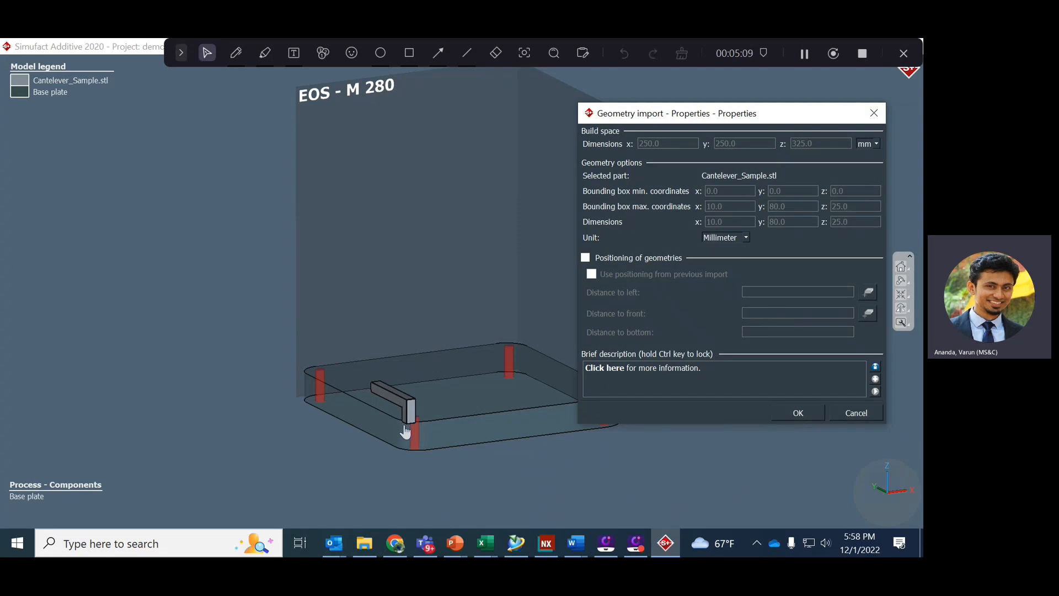
Enable geometry positioning, place the cantilever part 60 mm from the left and 60 mm from the front, and finish the import.
{"action": "left_click", "coordinate": [585, 259]}
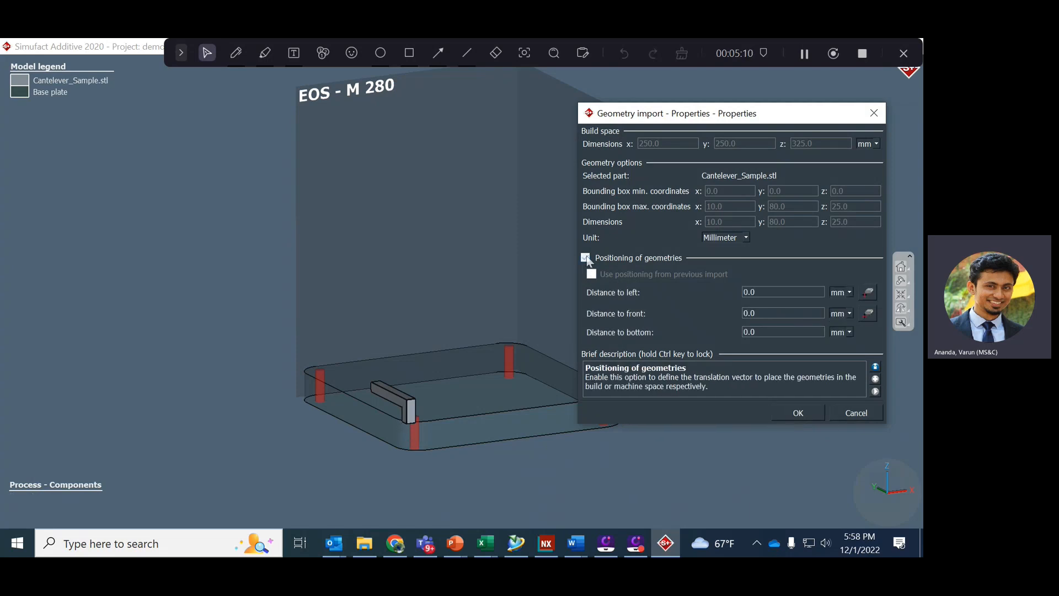
{"action": "double_click", "coordinate": [755, 292]}
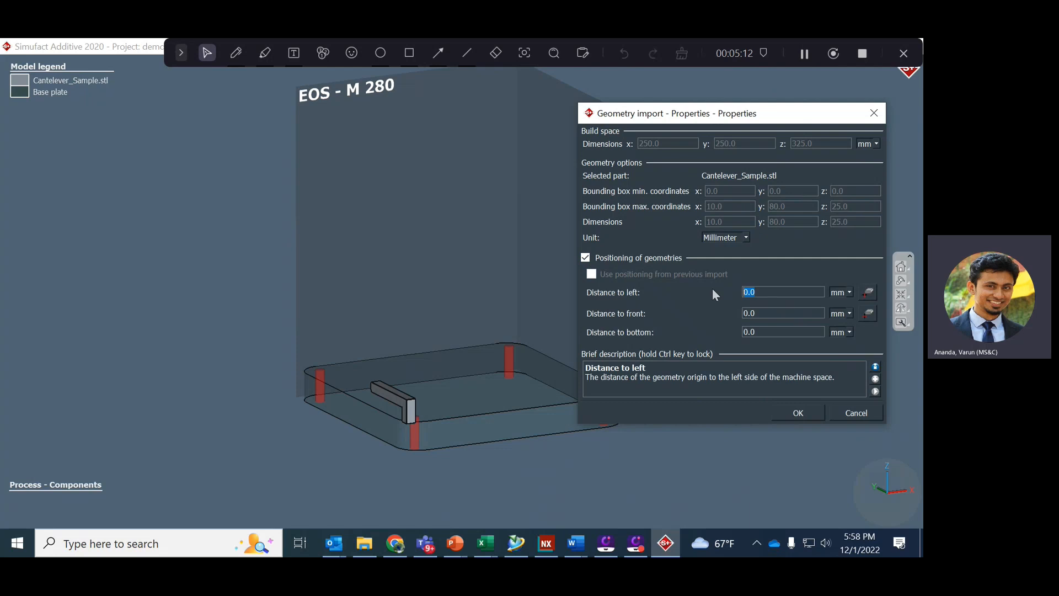
{"action": "type", "text": "60"}
{"action": "key", "text": "Tab"}
{"action": "type", "text": "60"}
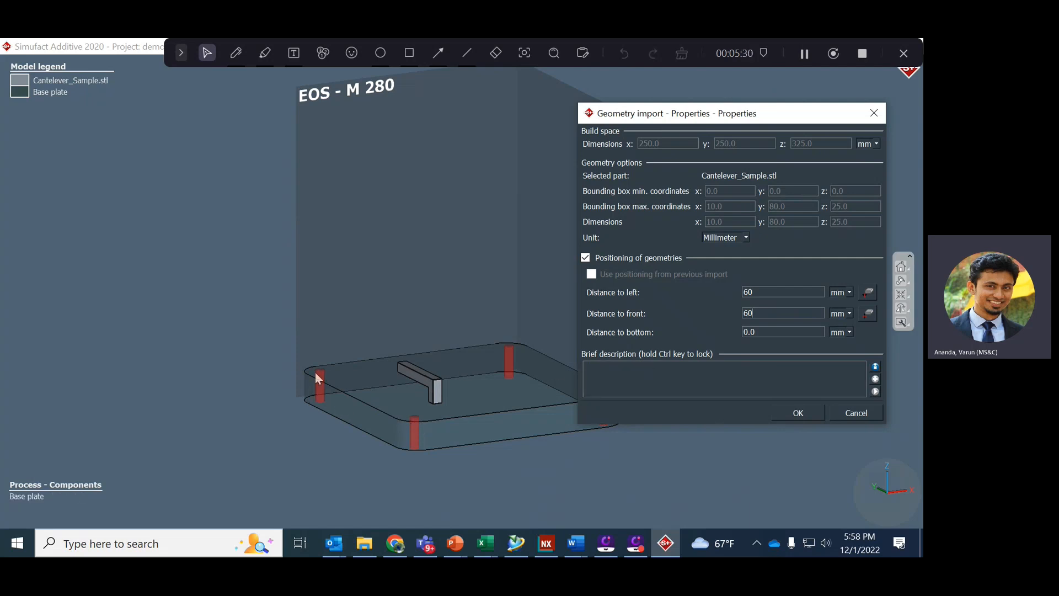
{"action": "left_click", "coordinate": [805, 414]}
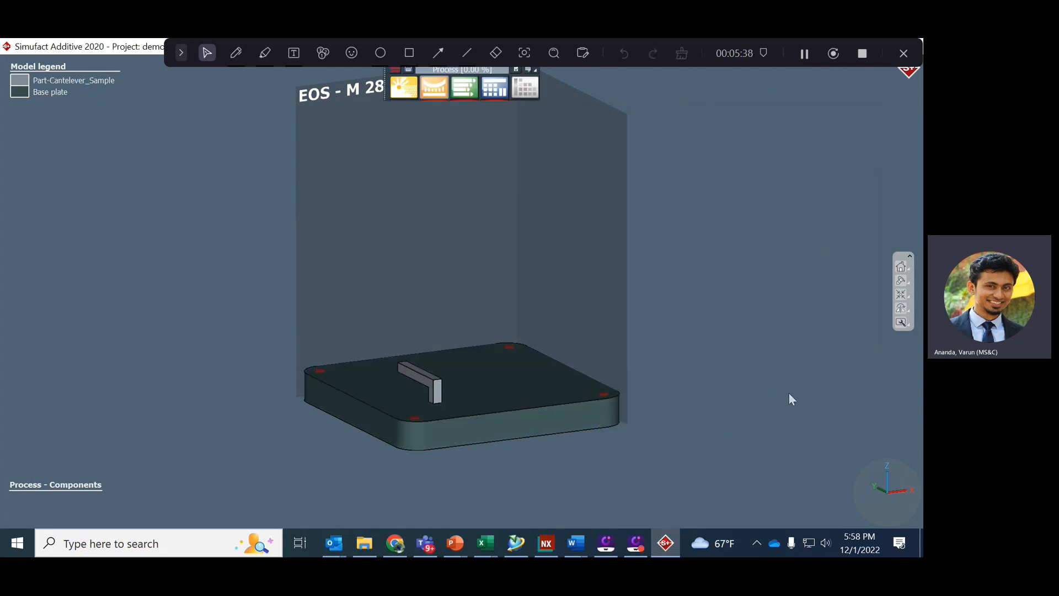
Open support generation for the cantilever part and choose Materialise as the support generation method.
{"action": "left_click", "coordinate": [434, 96]}
{"action": "mouse_move", "coordinate": [425, 145]}
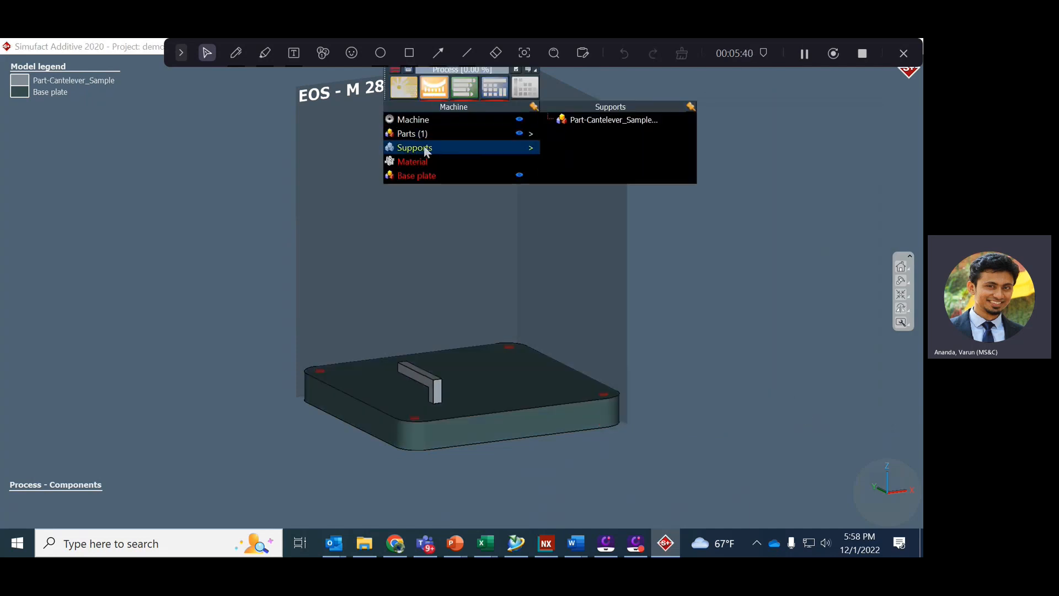
{"action": "right_click", "coordinate": [605, 144]}
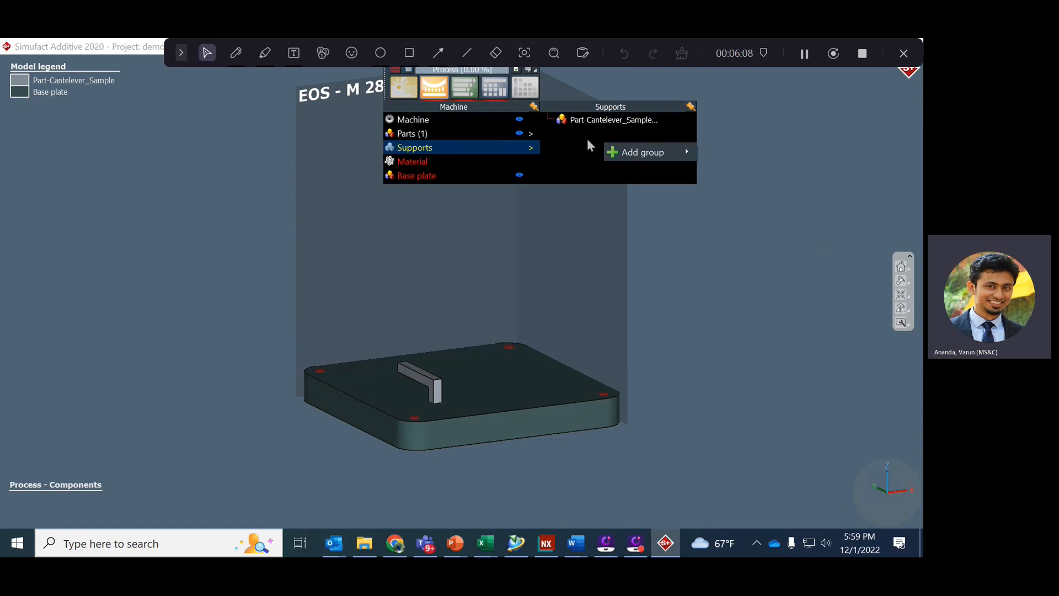
{"action": "left_click", "coordinate": [585, 139]}
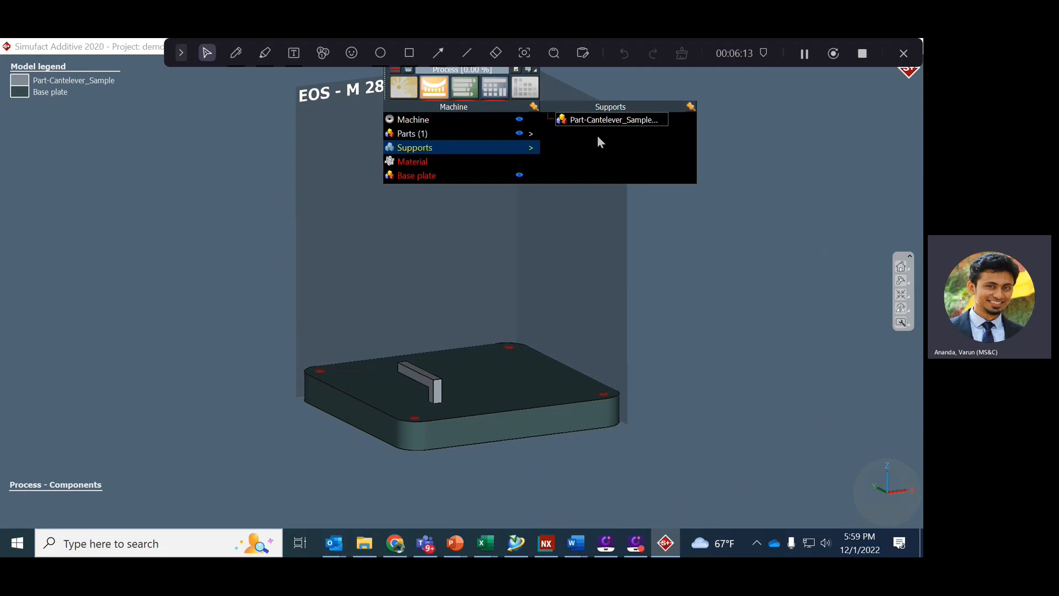
{"action": "double_click", "coordinate": [600, 120]}
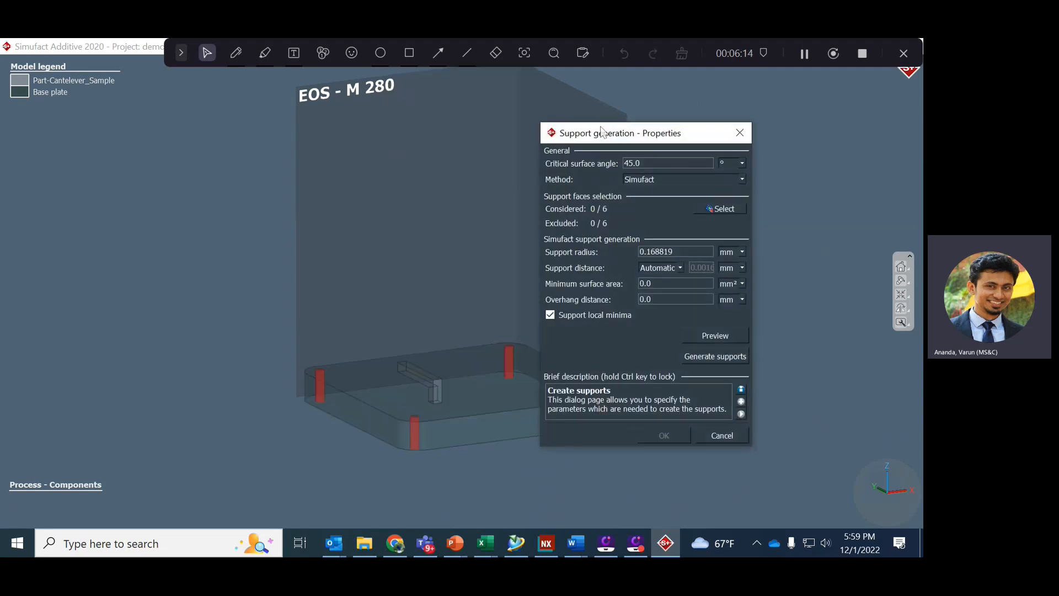
{"action": "left_click_drag", "start_coordinate": [601, 133], "coordinate": [589, 154]}
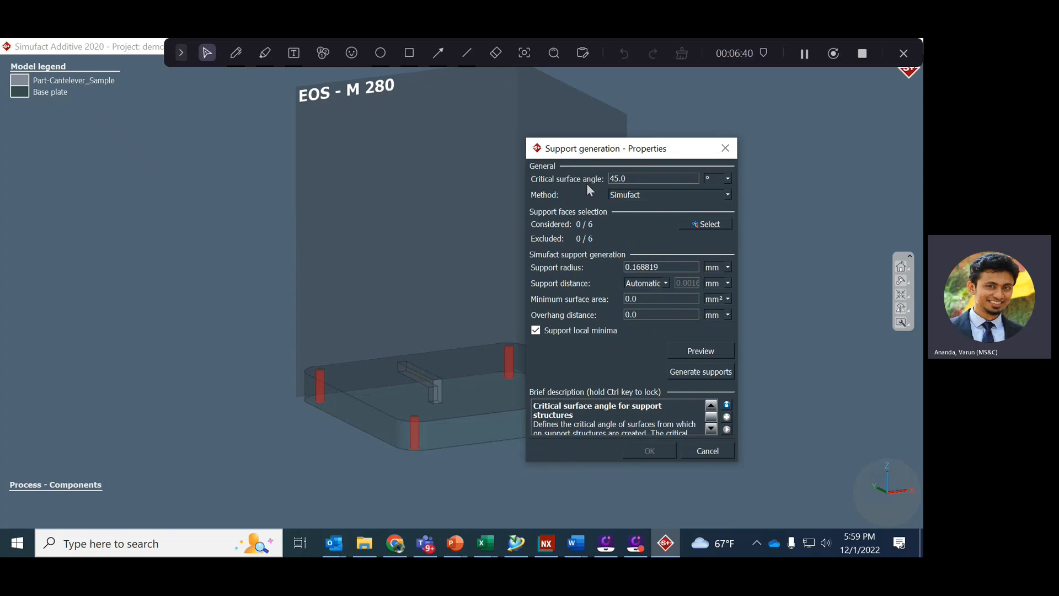
{"action": "left_click", "coordinate": [646, 180]}
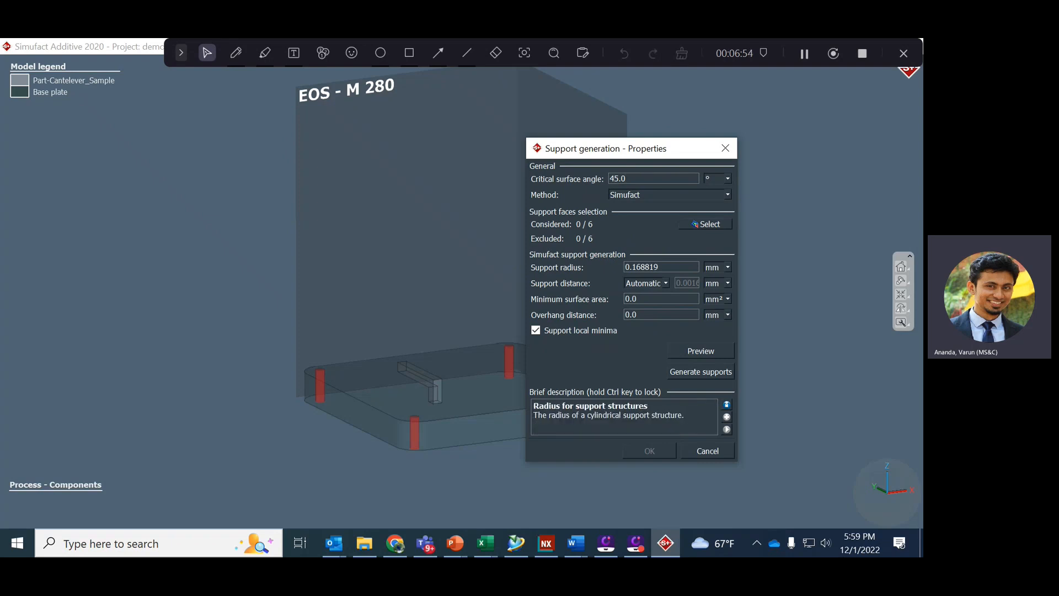
{"action": "left_click", "coordinate": [725, 194]}
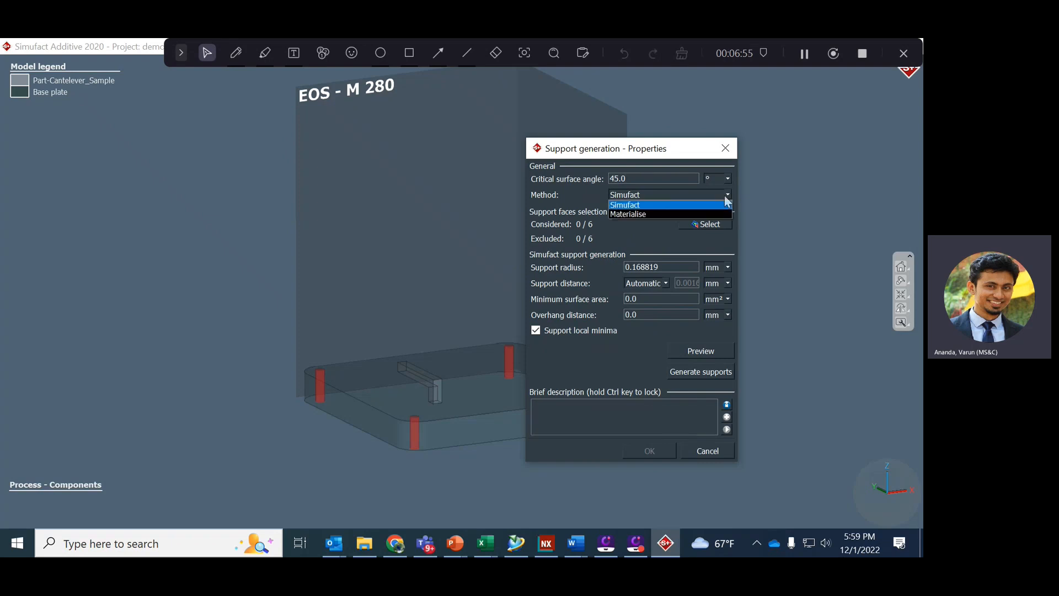
{"action": "left_click", "coordinate": [642, 215]}
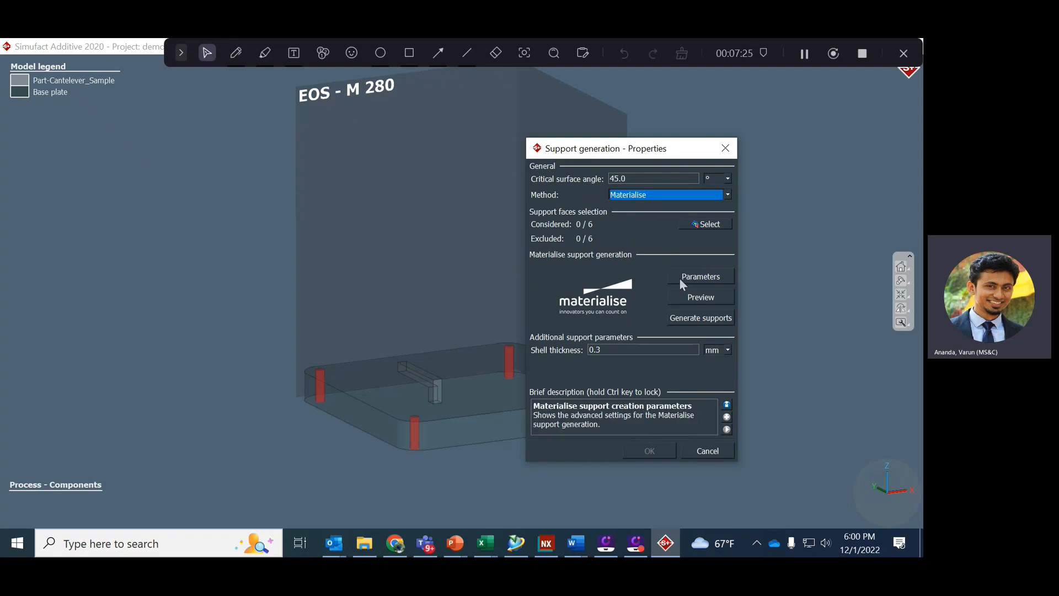
Enable perforations for the block supports in the Materialise parameters and accept the settings.
{"action": "left_click", "coordinate": [705, 279]}
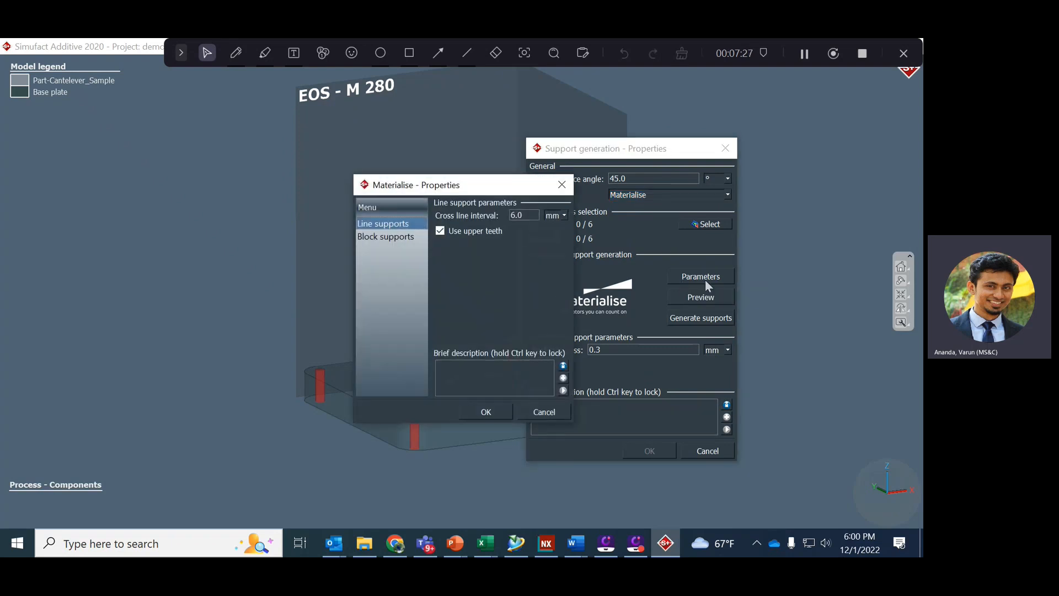
{"action": "left_click", "coordinate": [388, 237]}
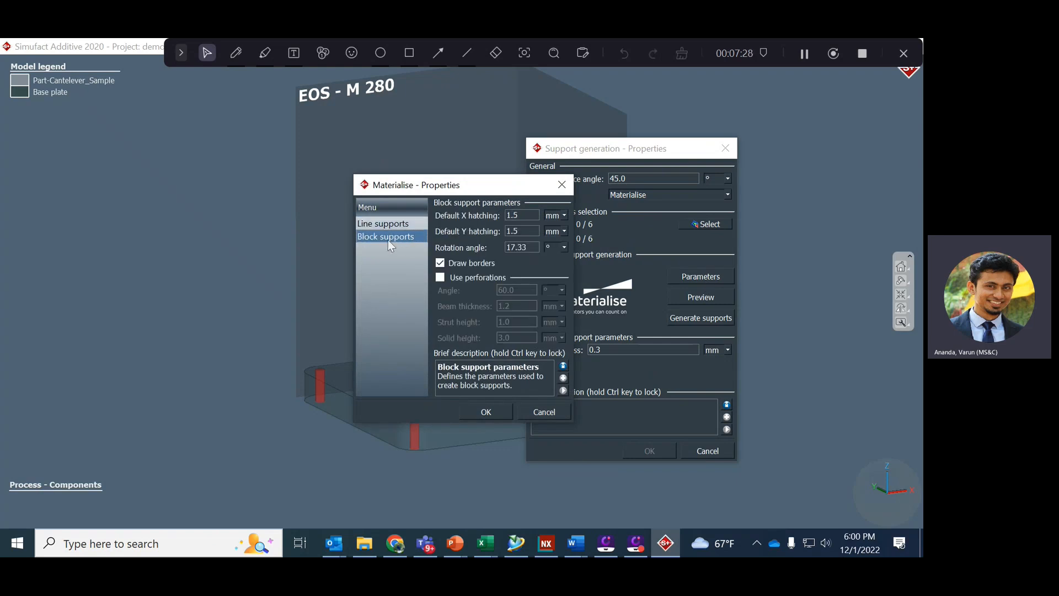
{"action": "left_click_drag", "start_coordinate": [445, 190], "coordinate": [645, 203]}
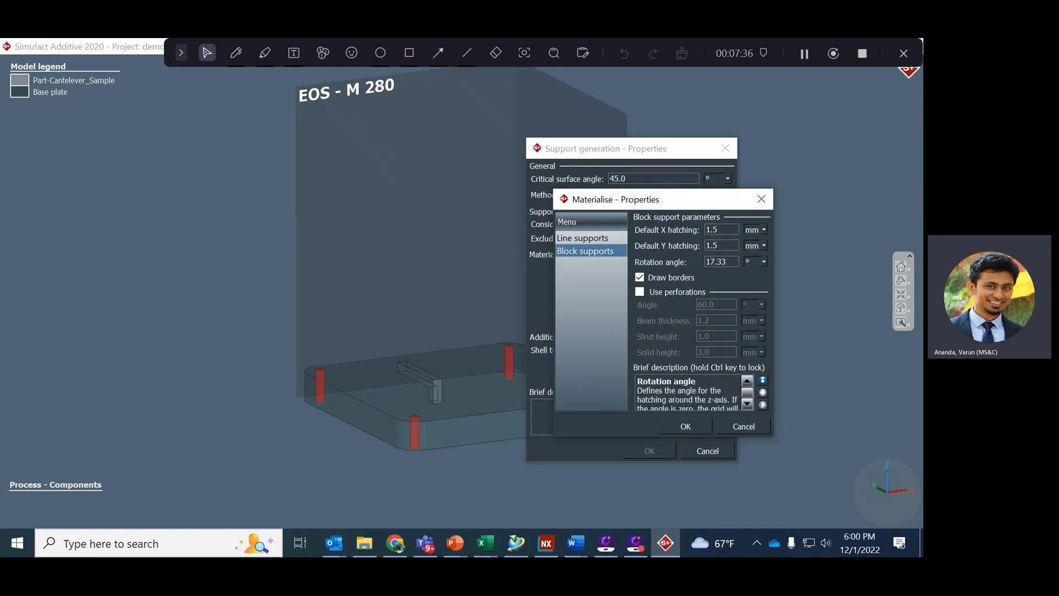
{"action": "left_click", "coordinate": [642, 294]}
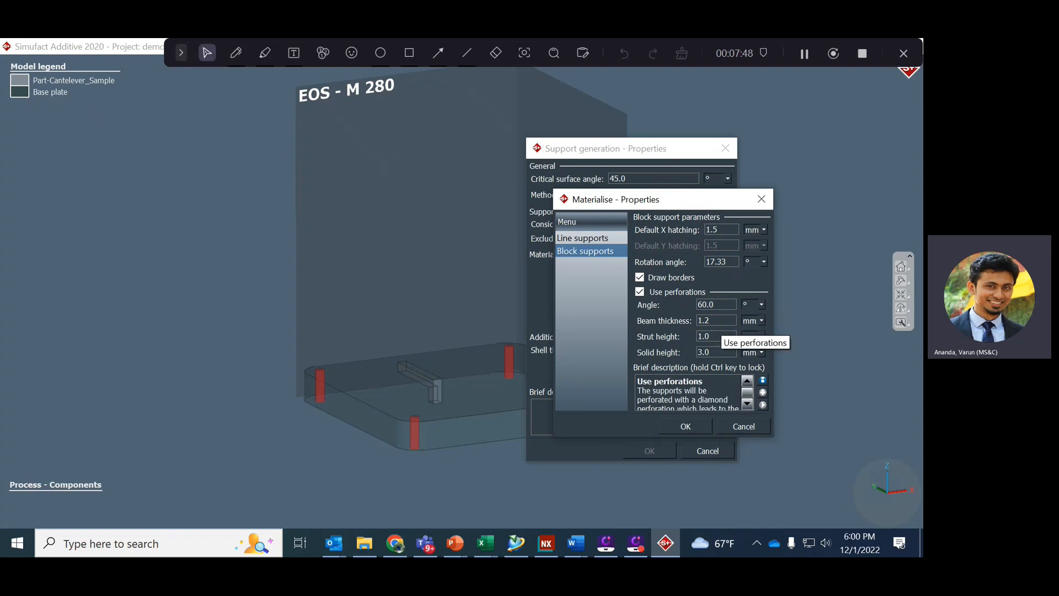
{"action": "left_click", "coordinate": [716, 336]}
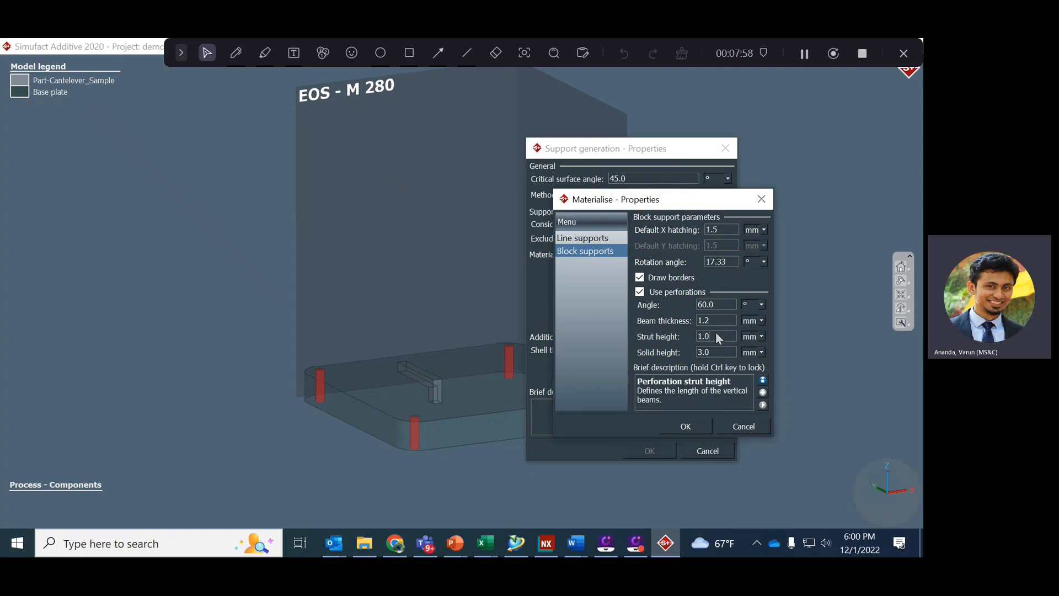
{"action": "left_click", "coordinate": [689, 426]}
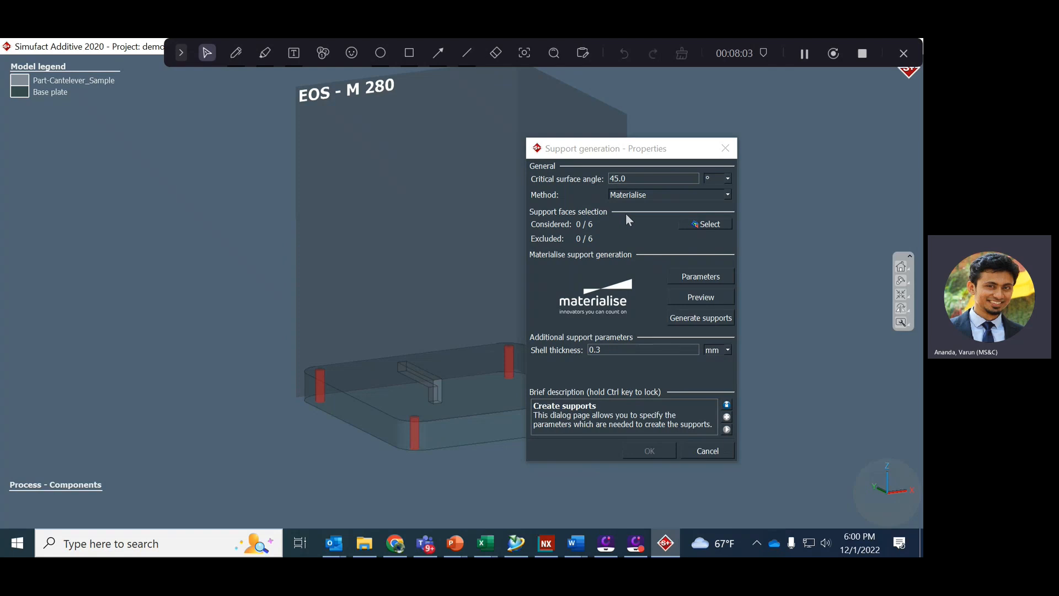
Generate the Materialise supports beneath the cantilever part and accept them.
{"action": "left_click", "coordinate": [703, 322]}
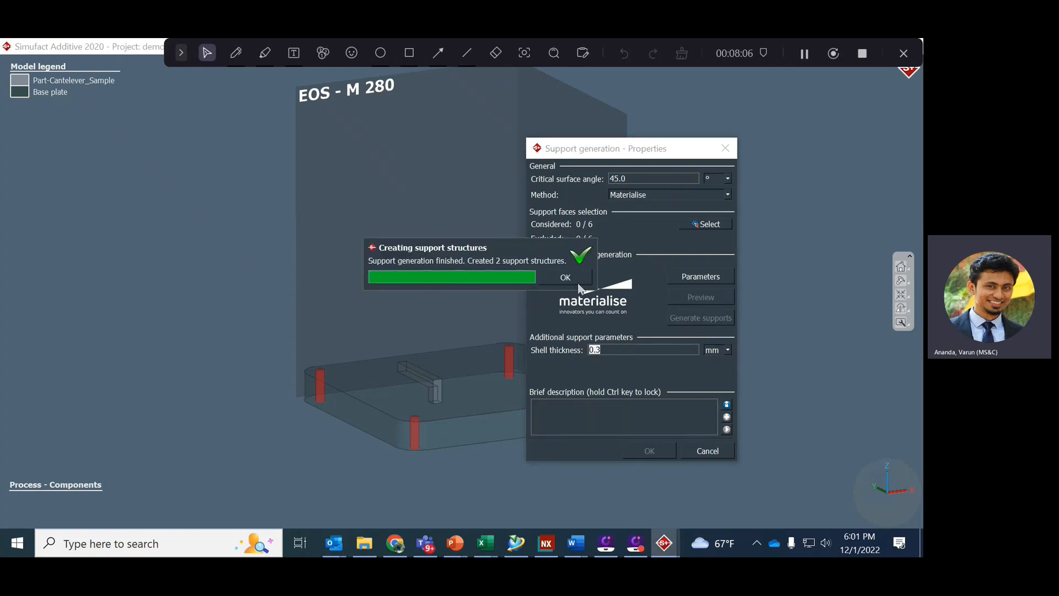
{"action": "left_click", "coordinate": [574, 277]}
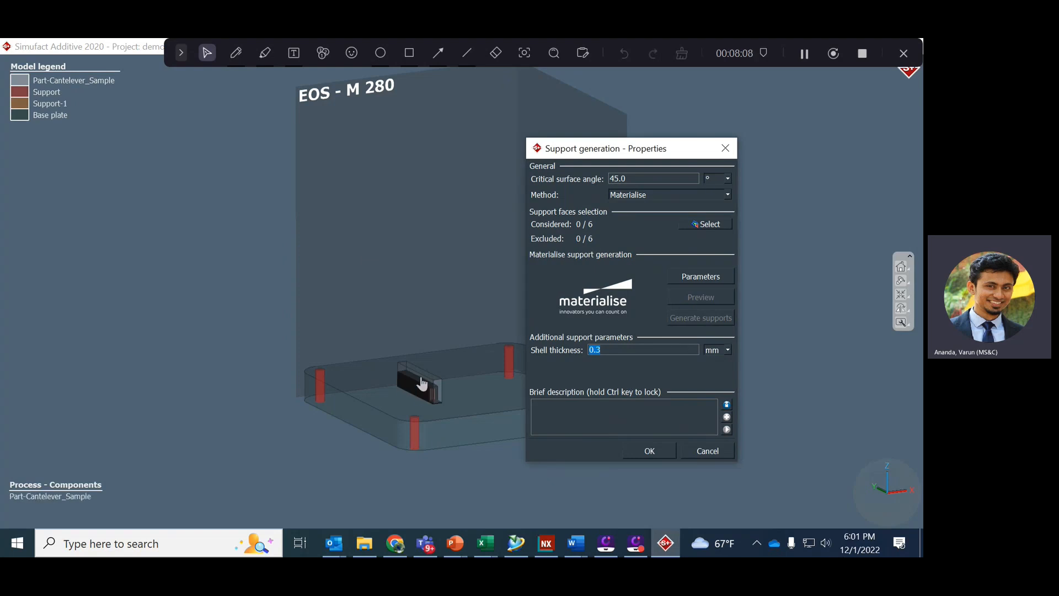
{"action": "scroll", "coordinate": [425, 391], "scroll_direction": "up", "scroll_amount": 1}
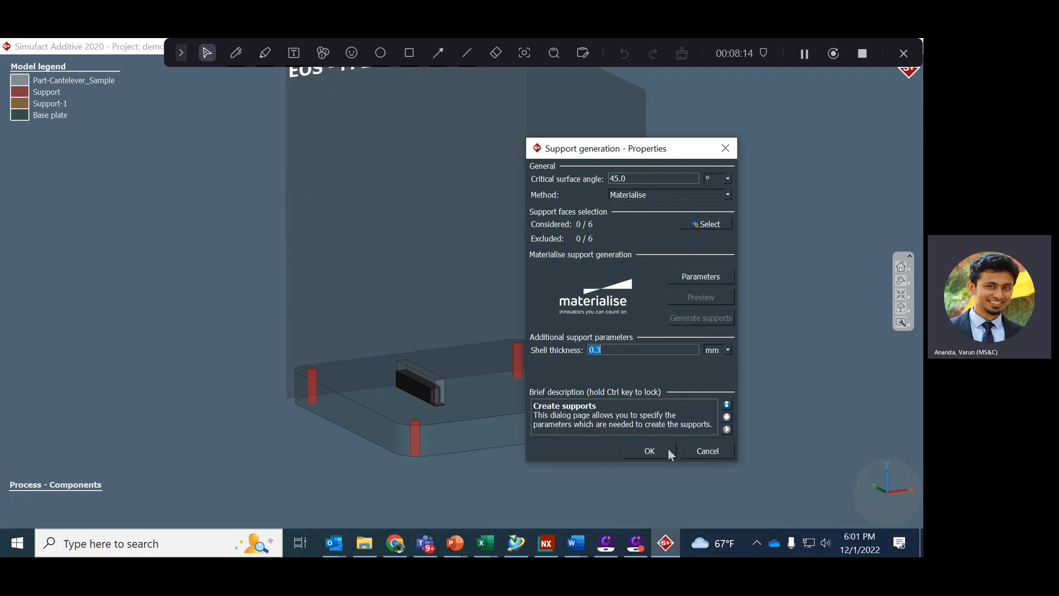
{"action": "scroll", "coordinate": [471, 426], "scroll_direction": "up", "scroll_amount": 1}
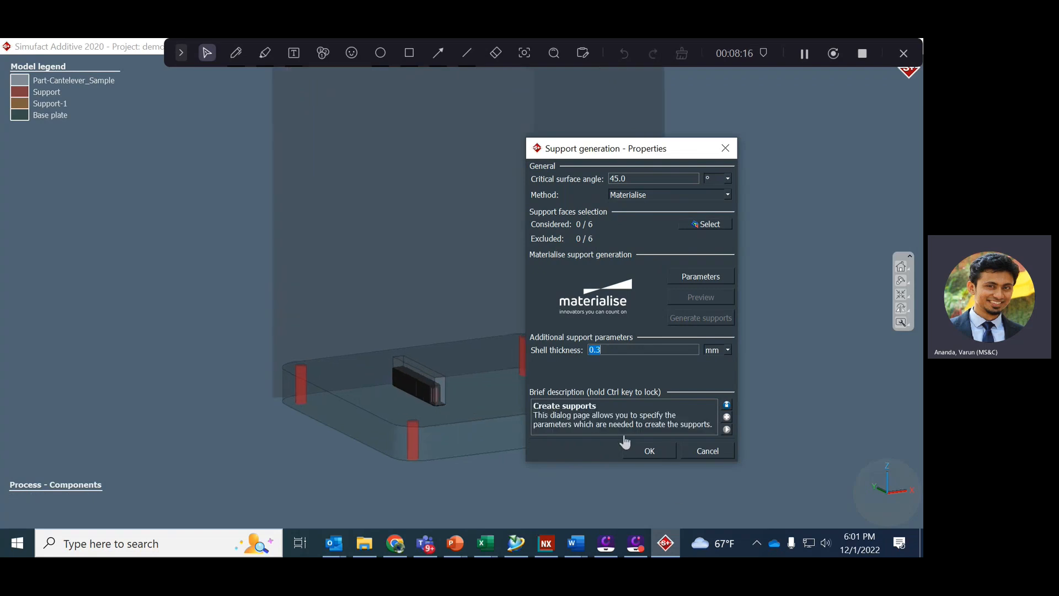
{"action": "left_click", "coordinate": [649, 450]}
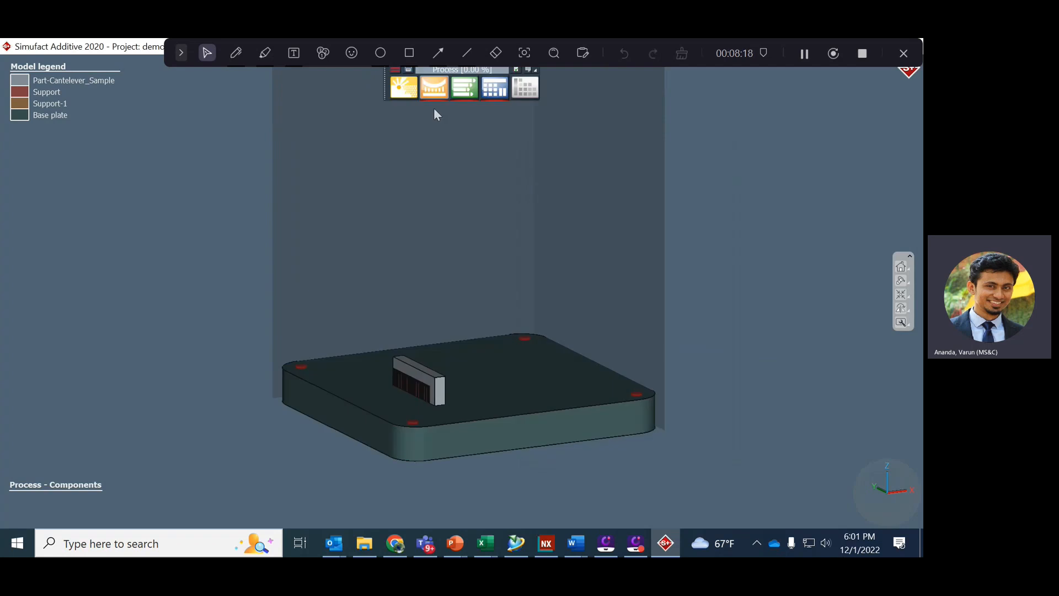
Assign IN-718_powder from the material database as the process's powder material.
{"action": "left_click", "coordinate": [446, 95]}
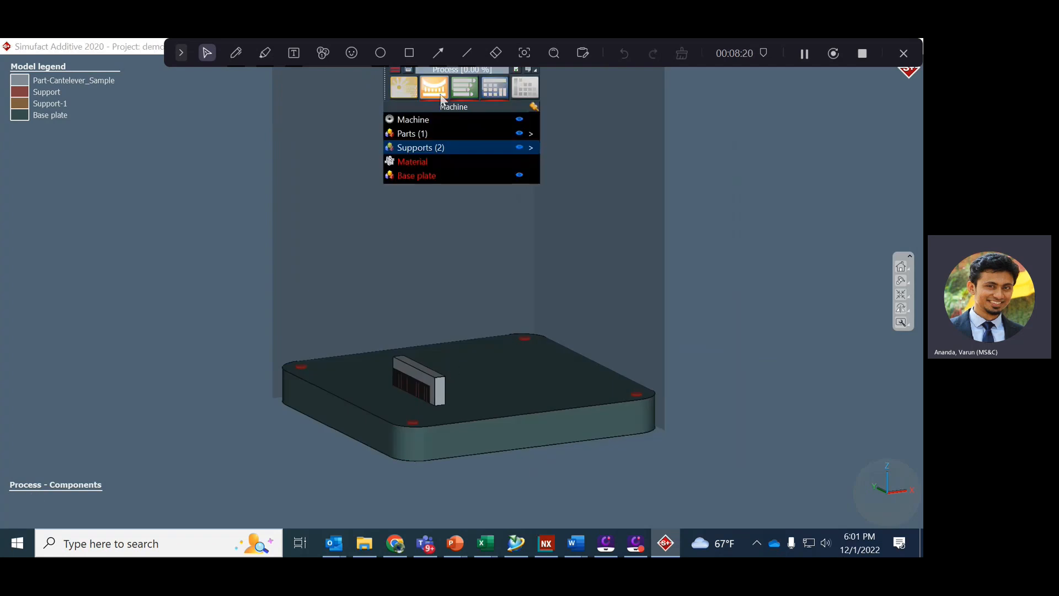
{"action": "left_click", "coordinate": [427, 162]}
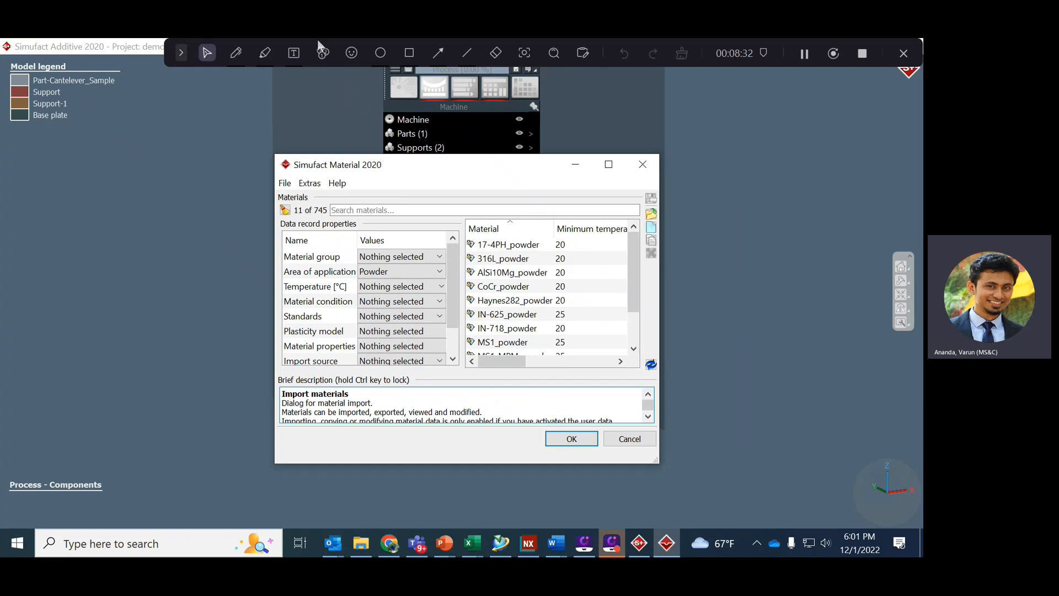
{"action": "left_click_drag", "start_coordinate": [633, 255], "coordinate": [632, 289]}
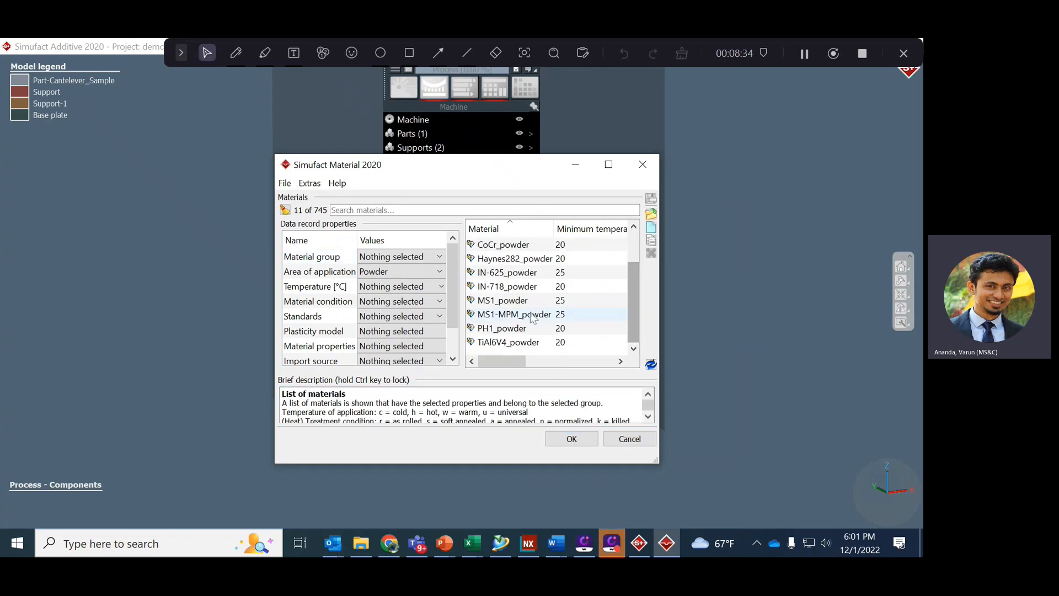
{"action": "left_click", "coordinate": [504, 289]}
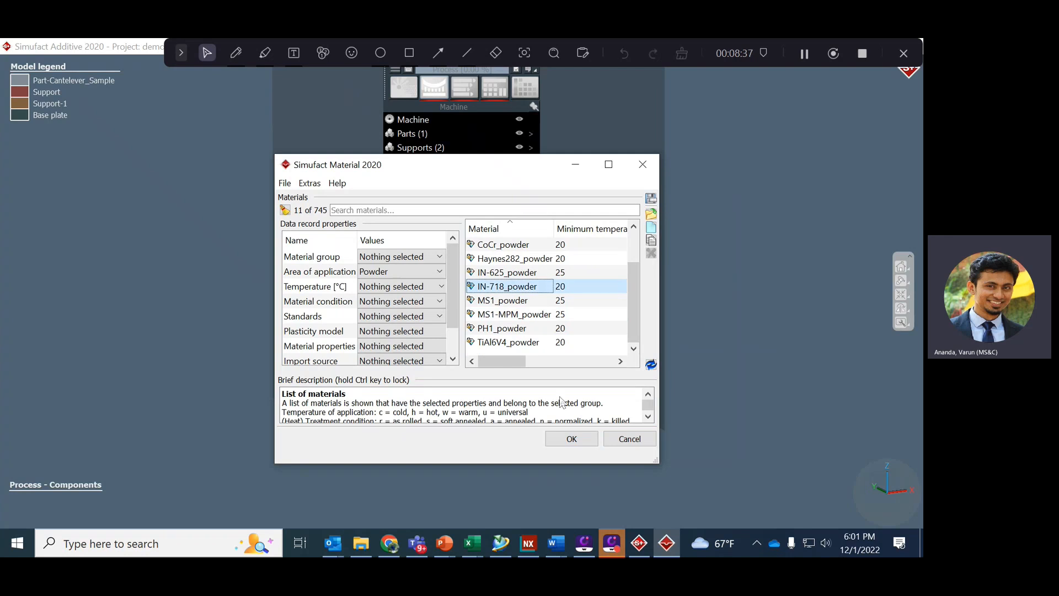
{"action": "left_click", "coordinate": [570, 439]}
Assign 316L_baseplate as the base plate material and accept the base plate properties.
{"action": "double_click", "coordinate": [436, 177]}
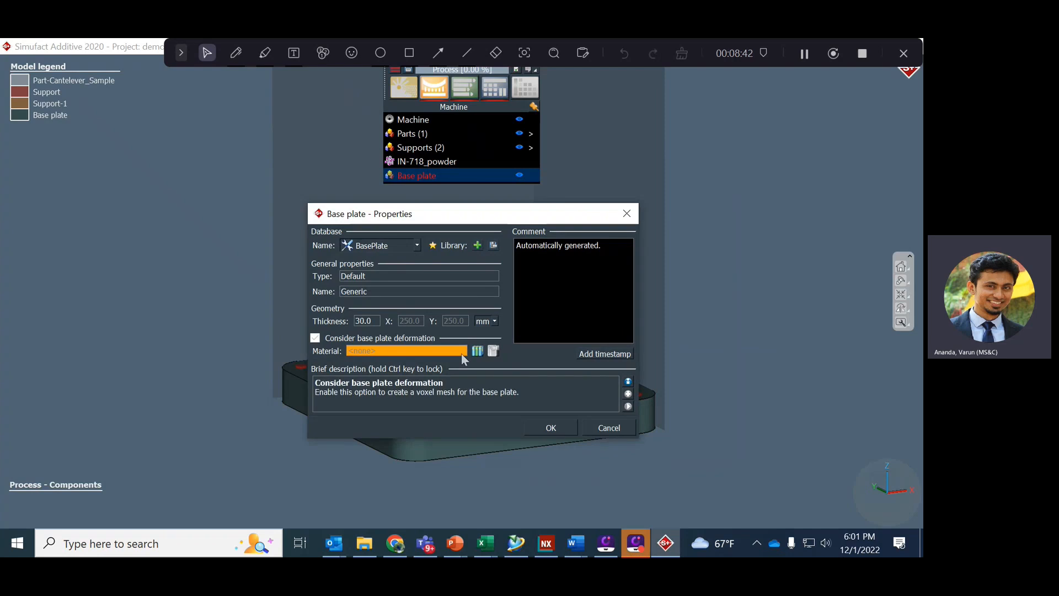
{"action": "left_click", "coordinate": [475, 351]}
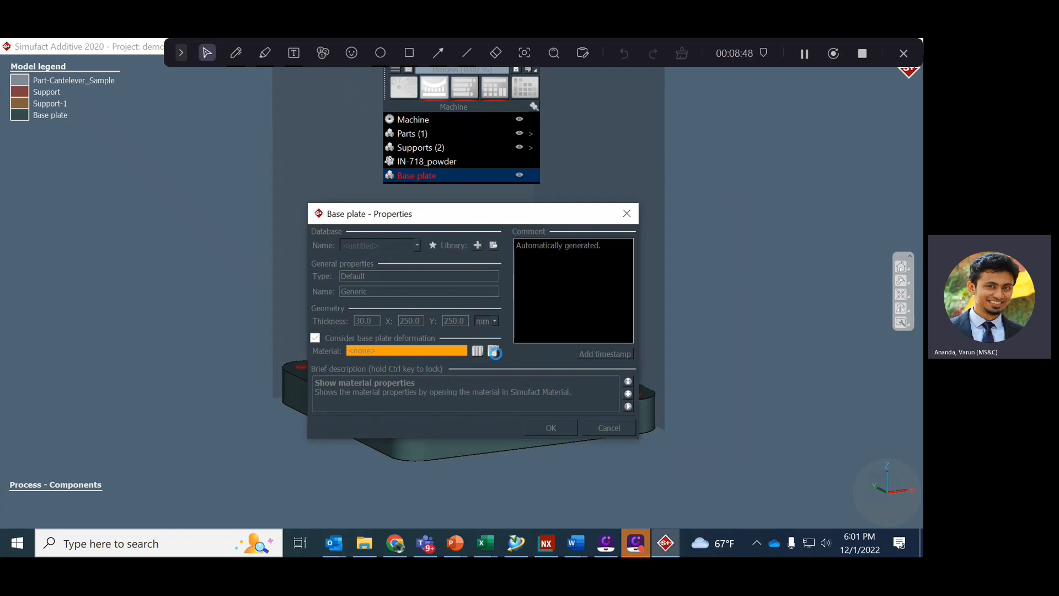
{"action": "left_click", "coordinate": [504, 259]}
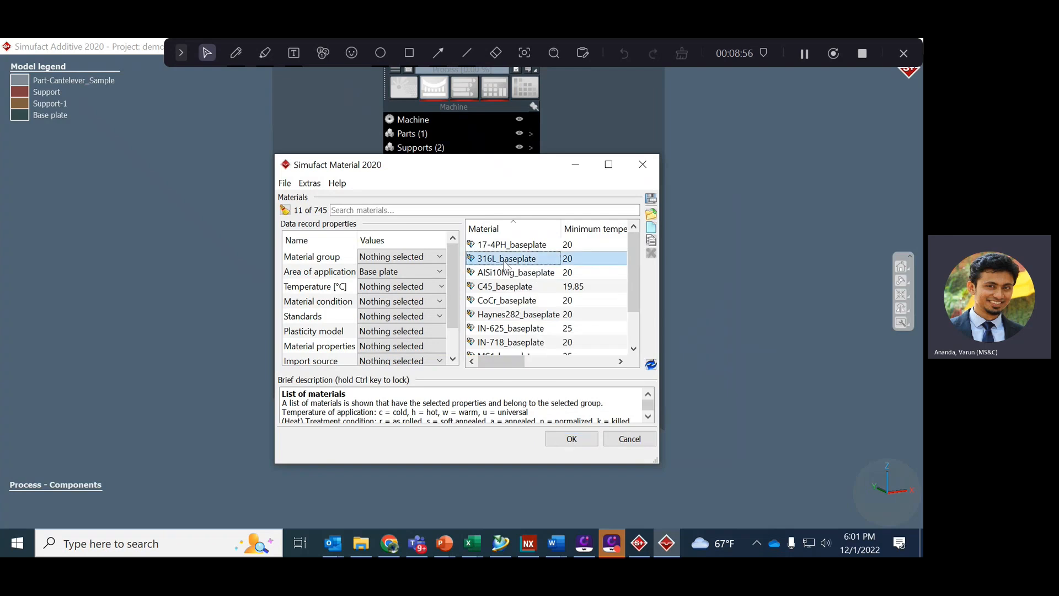
{"action": "left_click", "coordinate": [569, 440]}
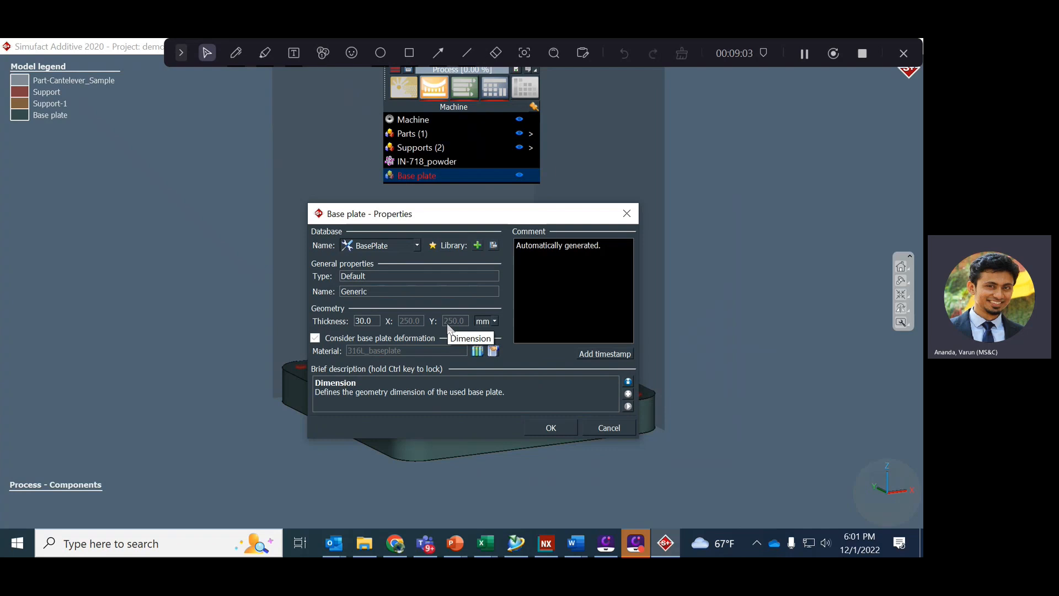
{"action": "left_click_drag", "start_coordinate": [454, 222], "coordinate": [729, 206]}
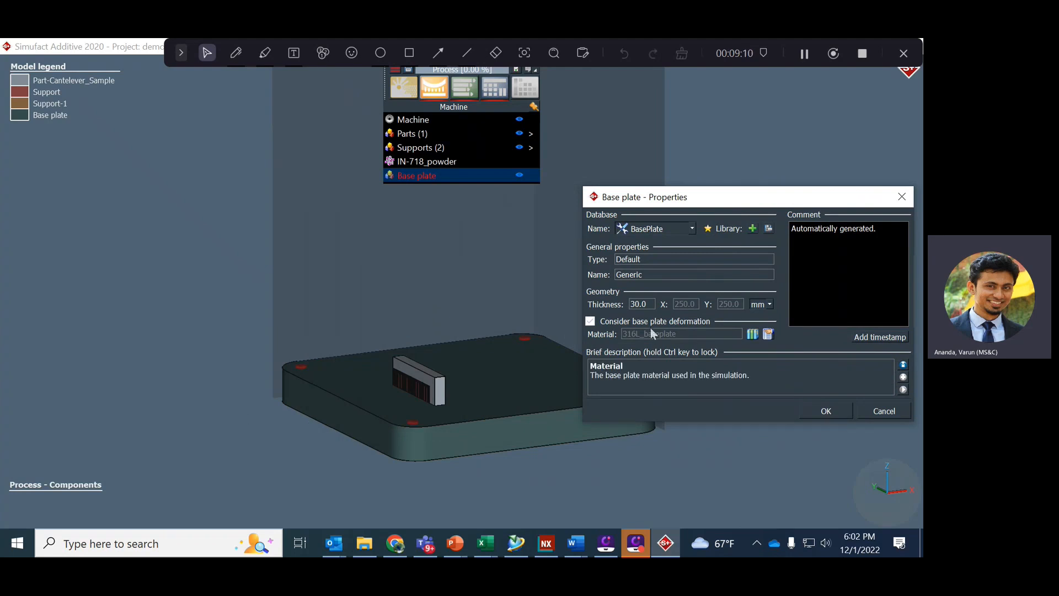
{"action": "left_click", "coordinate": [646, 304]}
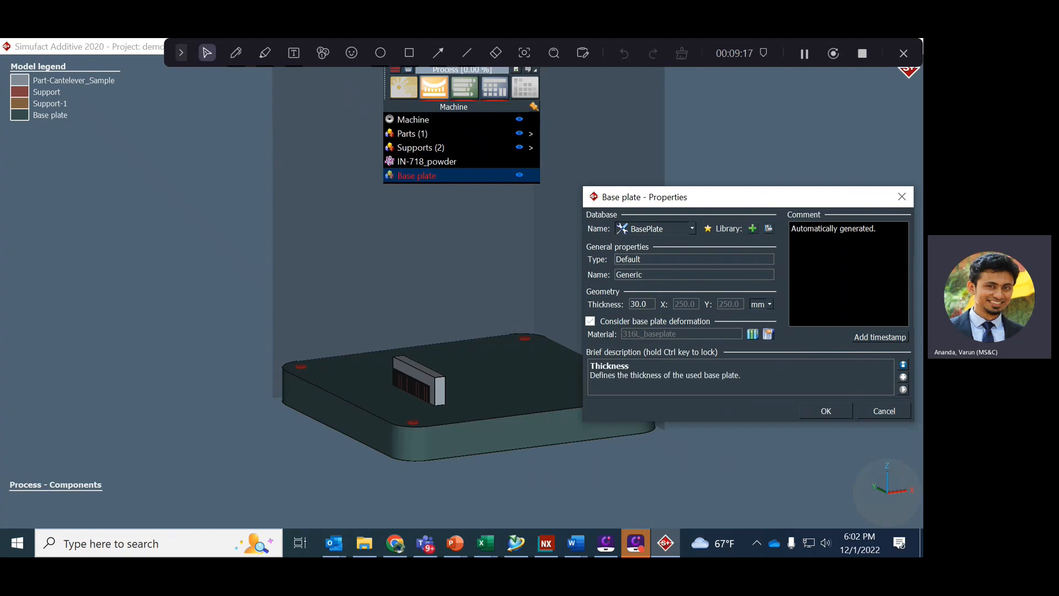
{"action": "left_click_drag", "start_coordinate": [630, 304], "coordinate": [649, 303]}
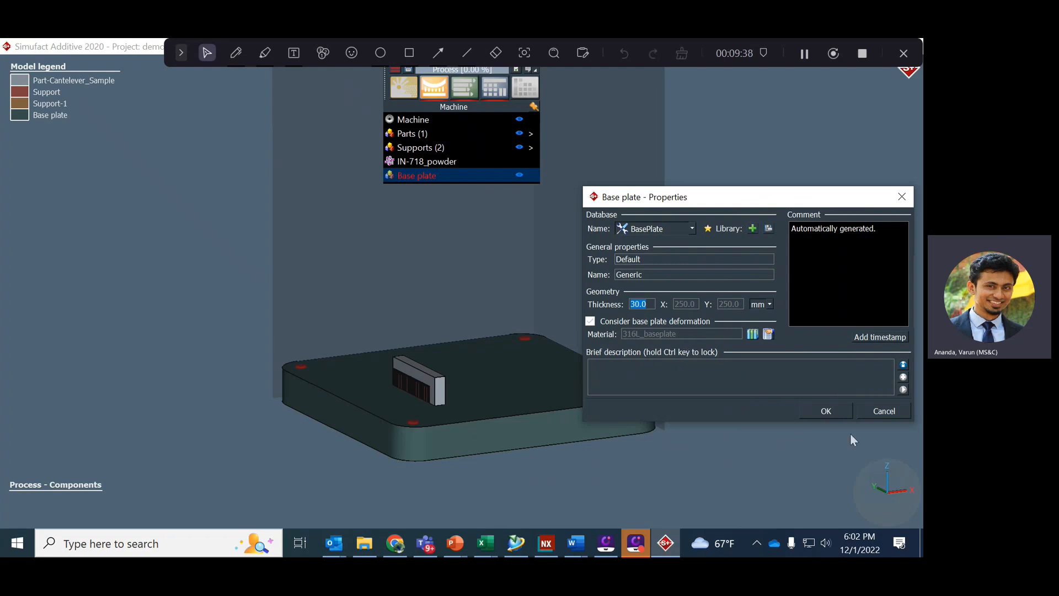
{"action": "left_click", "coordinate": [823, 412]}
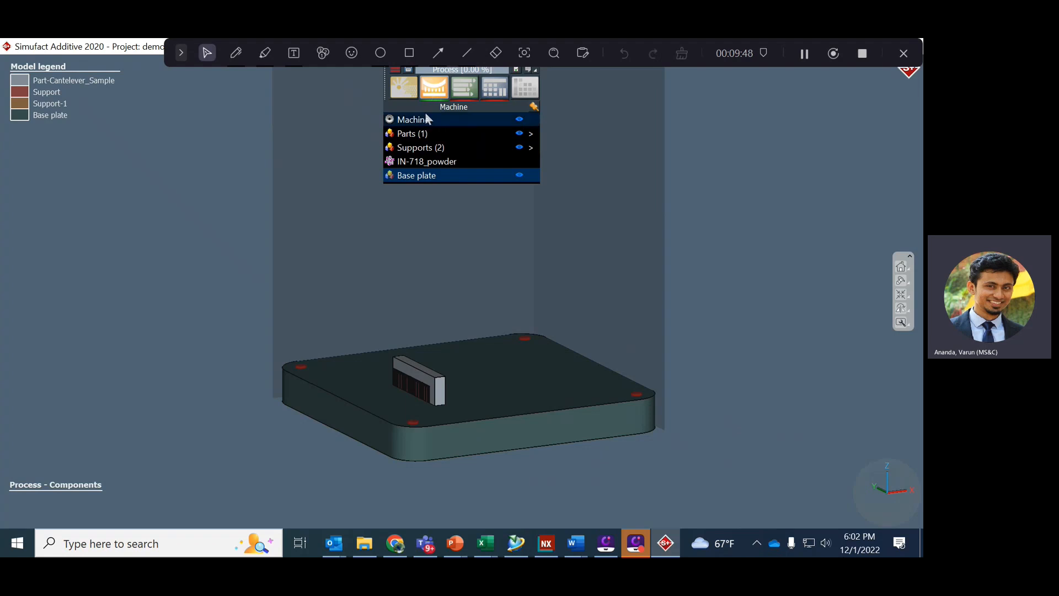
Set the single laser's power to 185 W and its speed to 900 mm/s in the Build stage's parameters.
{"action": "mouse_move", "coordinate": [424, 135]}
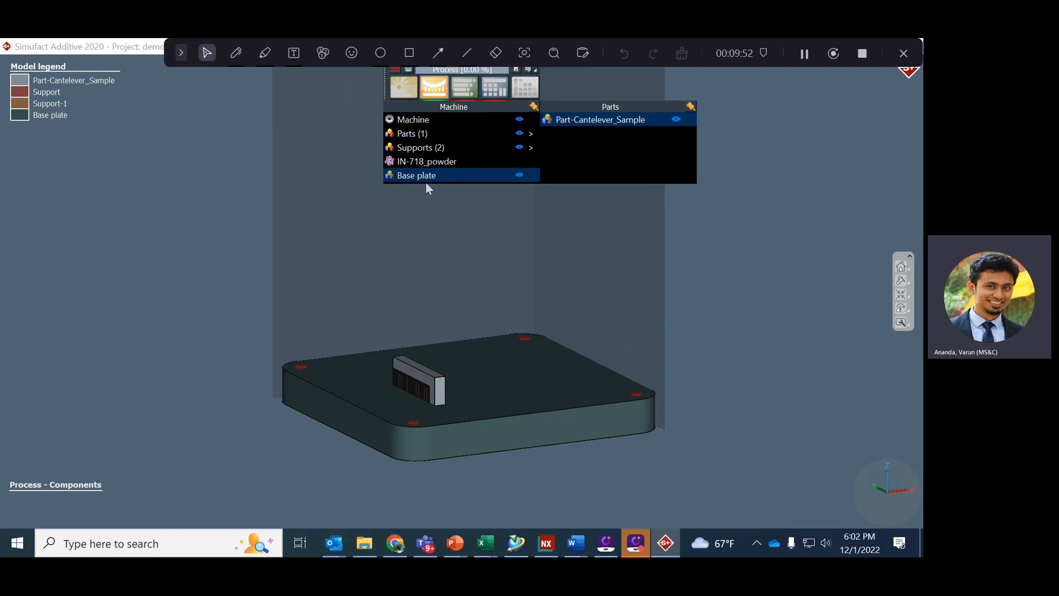
{"action": "left_click", "coordinate": [466, 92]}
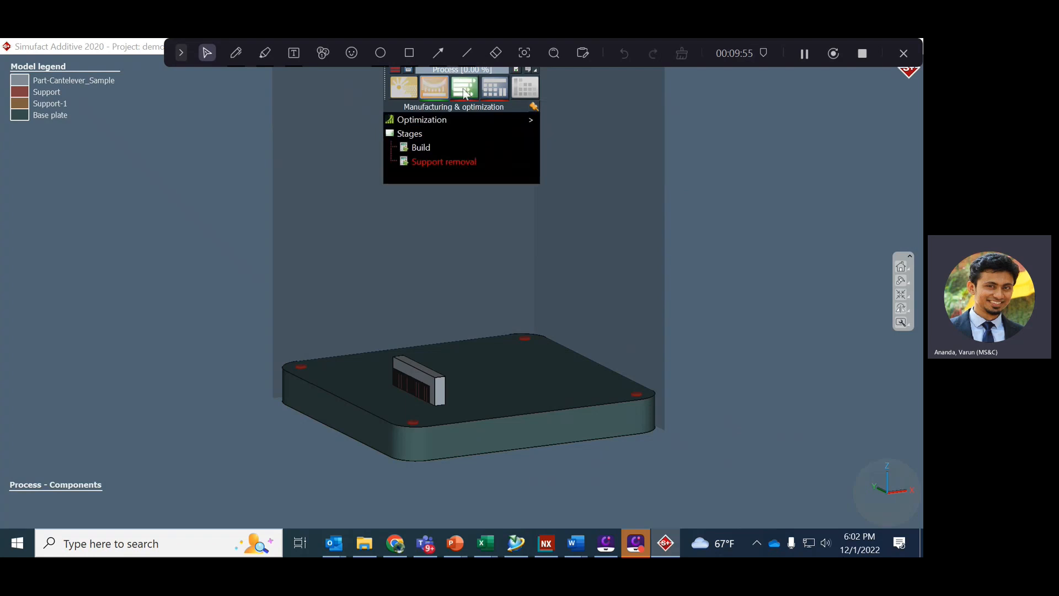
{"action": "double_click", "coordinate": [456, 147]}
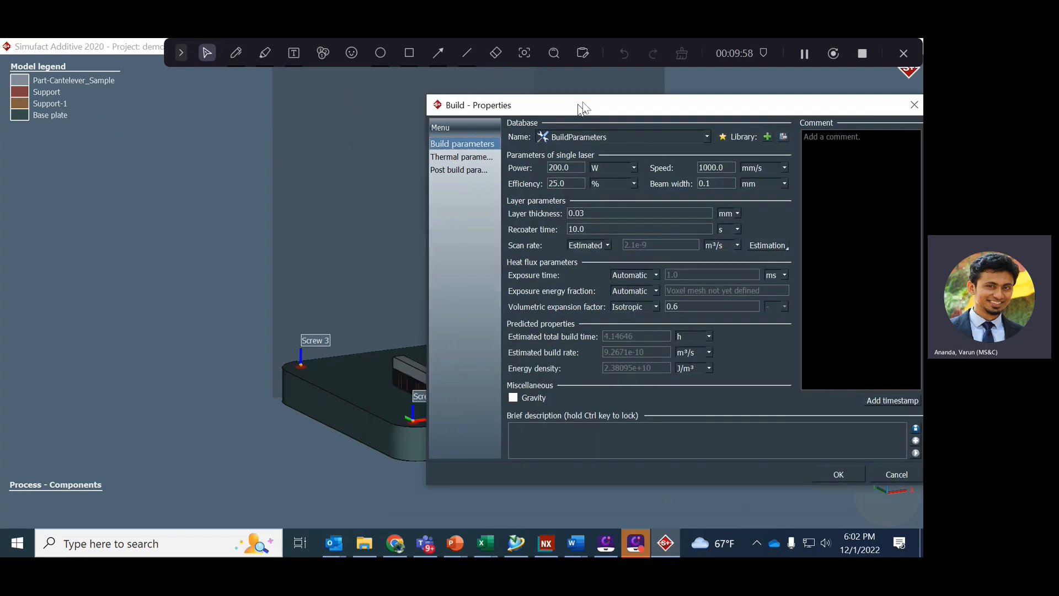
{"action": "left_click_drag", "start_coordinate": [579, 104], "coordinate": [647, 102]}
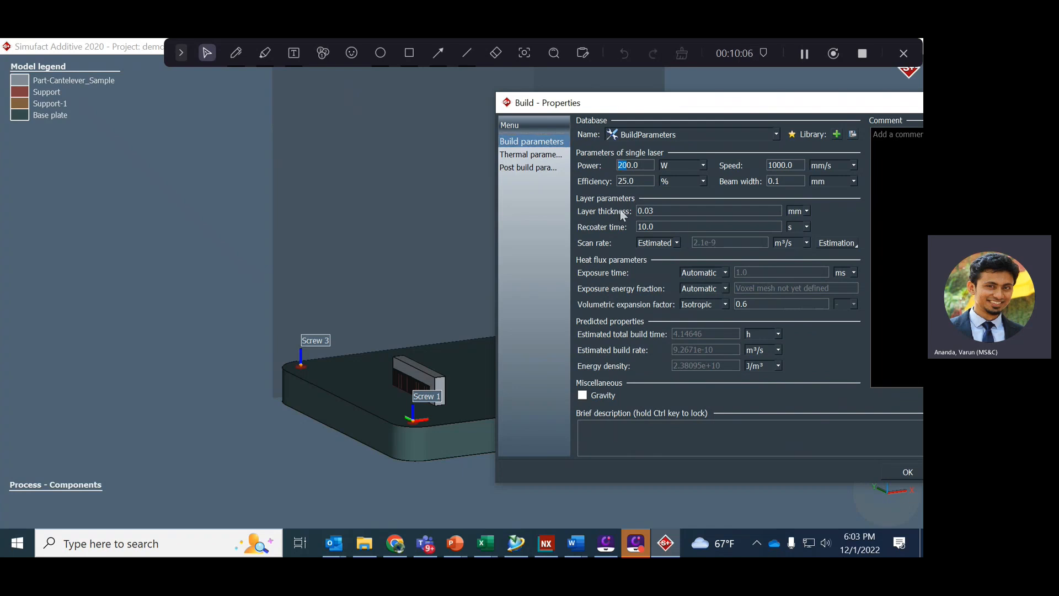
{"action": "type", "text": "185"}
{"action": "left_click_drag", "start_coordinate": [777, 165], "coordinate": [762, 163]}
{"action": "type", "text": "9"}
{"action": "left_click", "coordinate": [773, 181]}
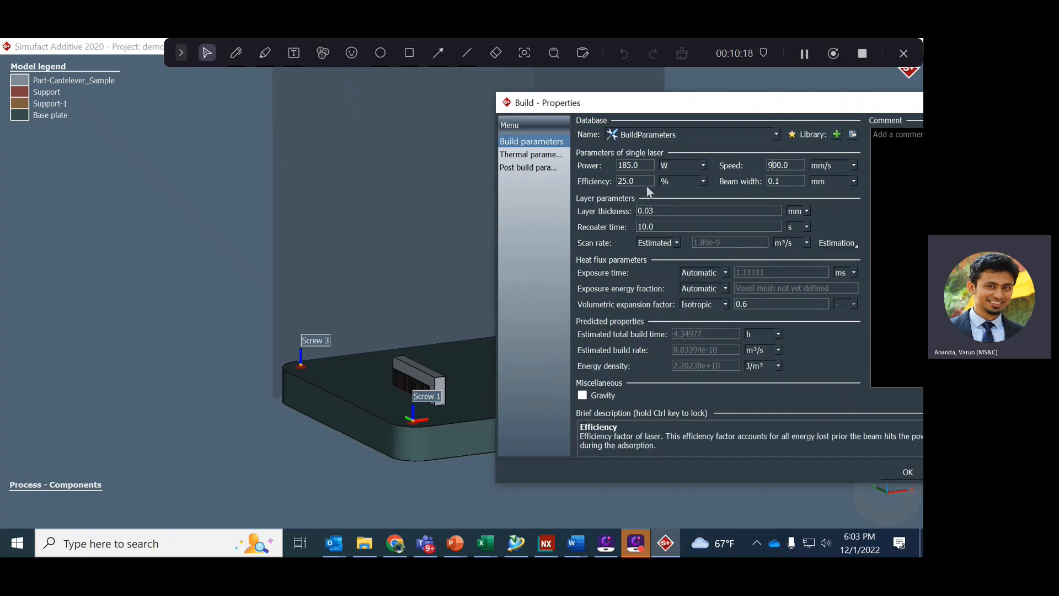
{"action": "left_click", "coordinate": [782, 181]}
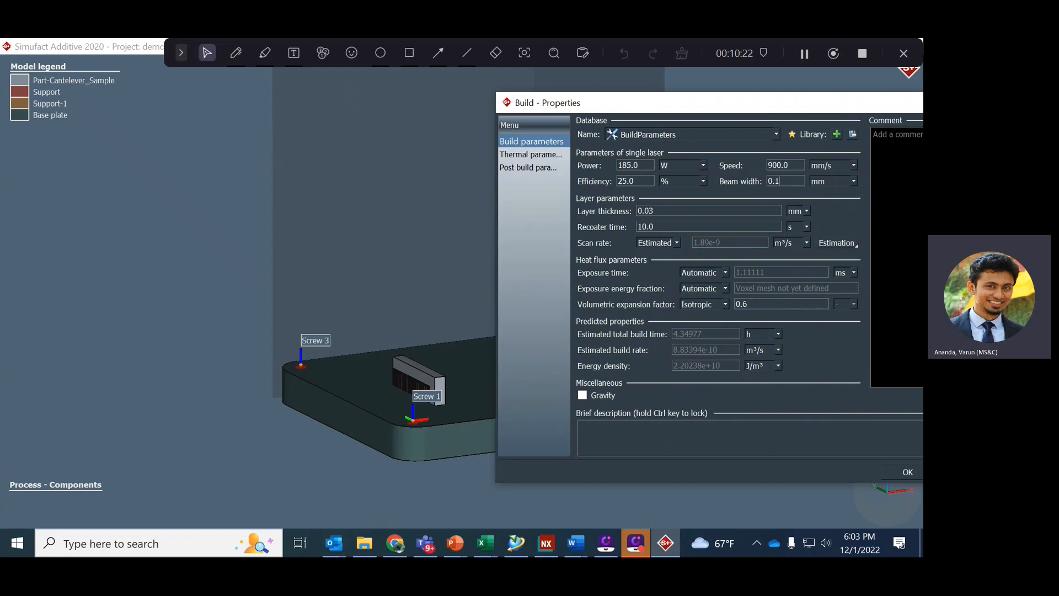
Set the build's layer thickness to 0.04 mm and its recoater time to 60.0 s.
{"action": "double_click", "coordinate": [649, 211]}
{"action": "type", "text": "04"}
{"action": "left_click", "coordinate": [654, 226]}
{"action": "left_click_drag", "start_coordinate": [648, 227], "coordinate": [625, 226]}
{"action": "type", "text": "60.0"}
Review the Build stage's thermal and post build parameters and accept the build properties.
{"action": "left_click", "coordinate": [540, 156]}
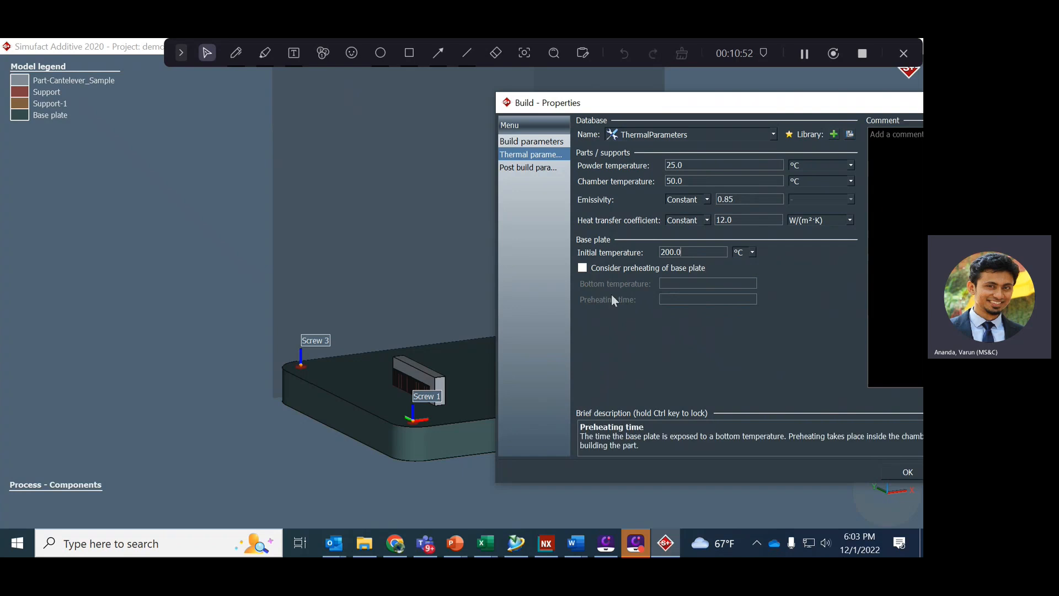
{"action": "mouse_move", "coordinate": [589, 270]}
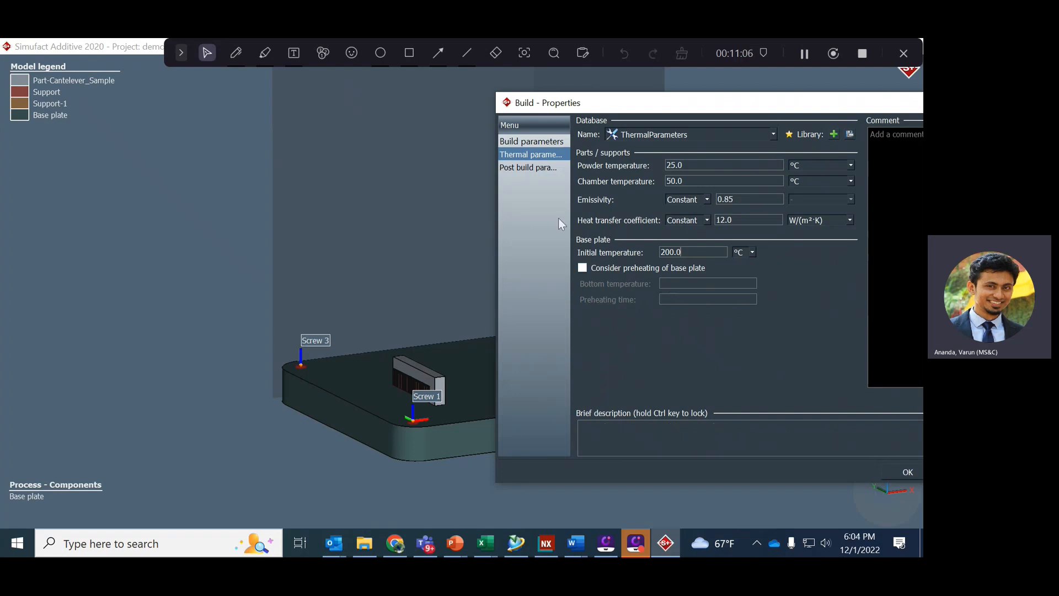
{"action": "left_click", "coordinate": [540, 168]}
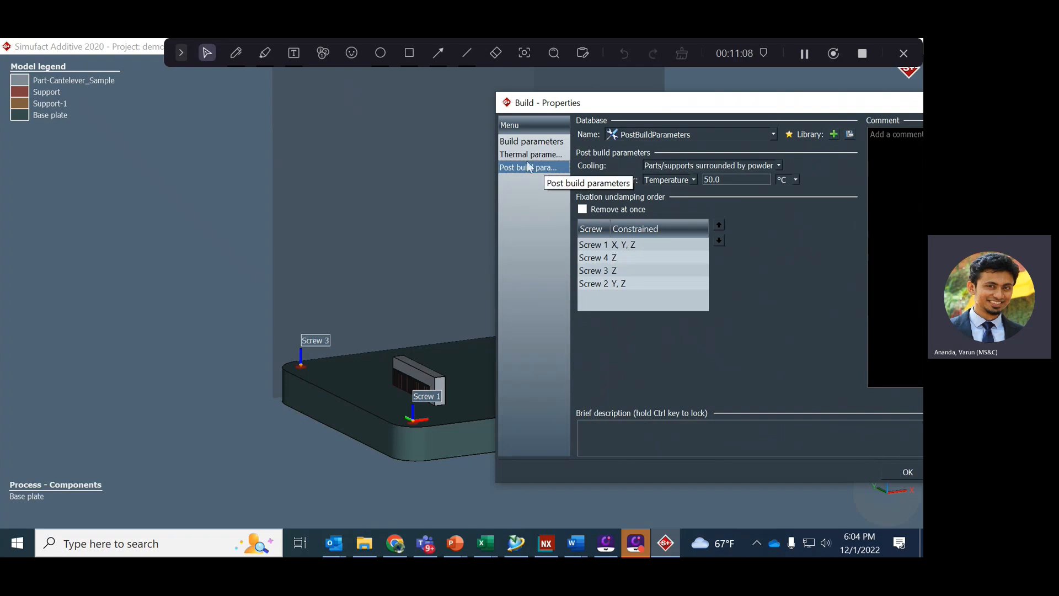
{"action": "mouse_move", "coordinate": [642, 214]}
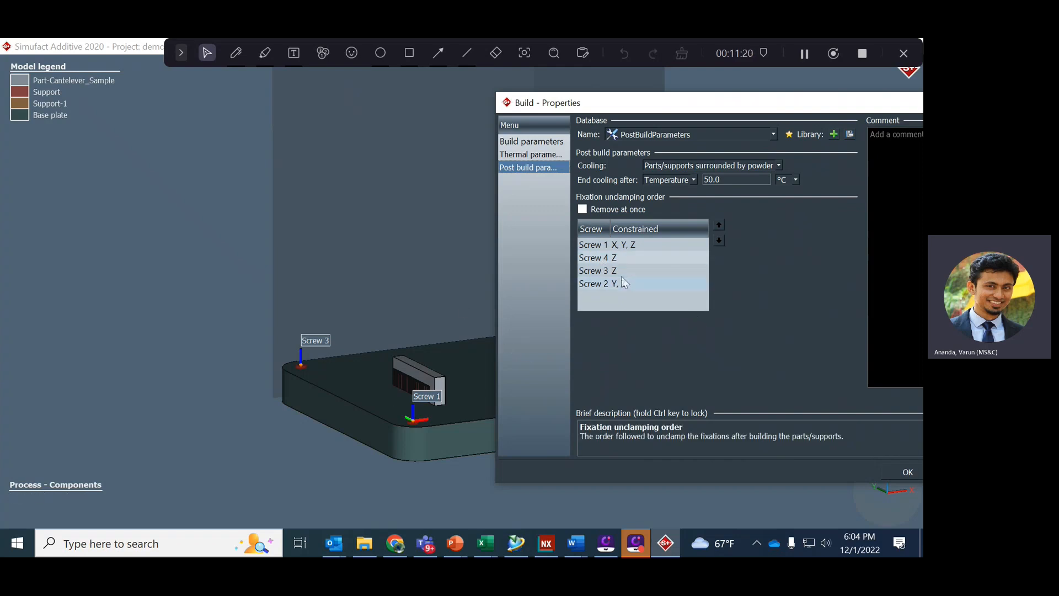
{"action": "left_click", "coordinate": [906, 476]}
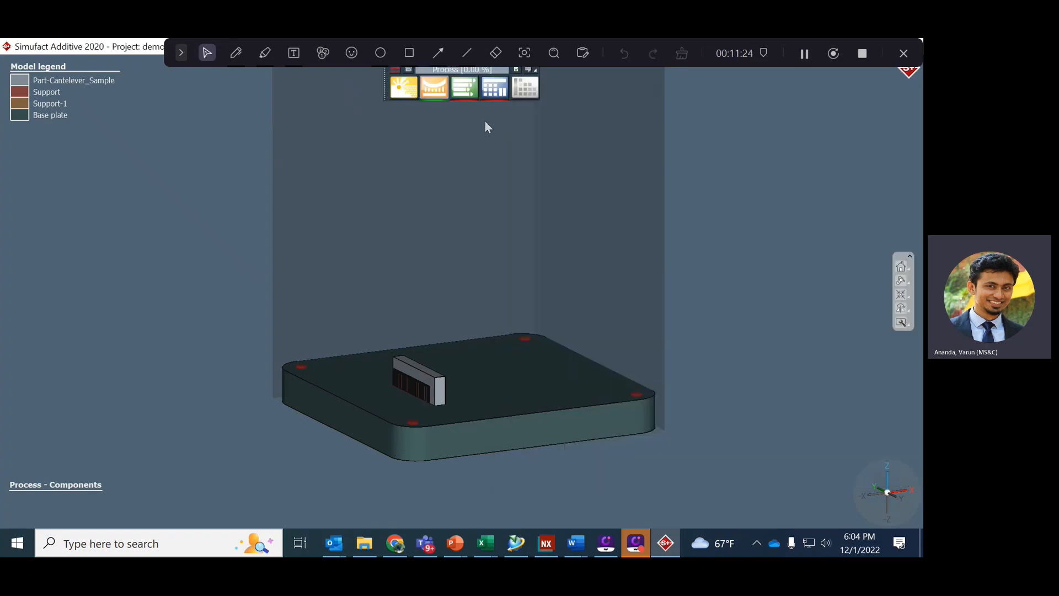
Set the base plate fixations in the Build stage's post build parameters to be removed at once and accept.
{"action": "left_click", "coordinate": [444, 98]}
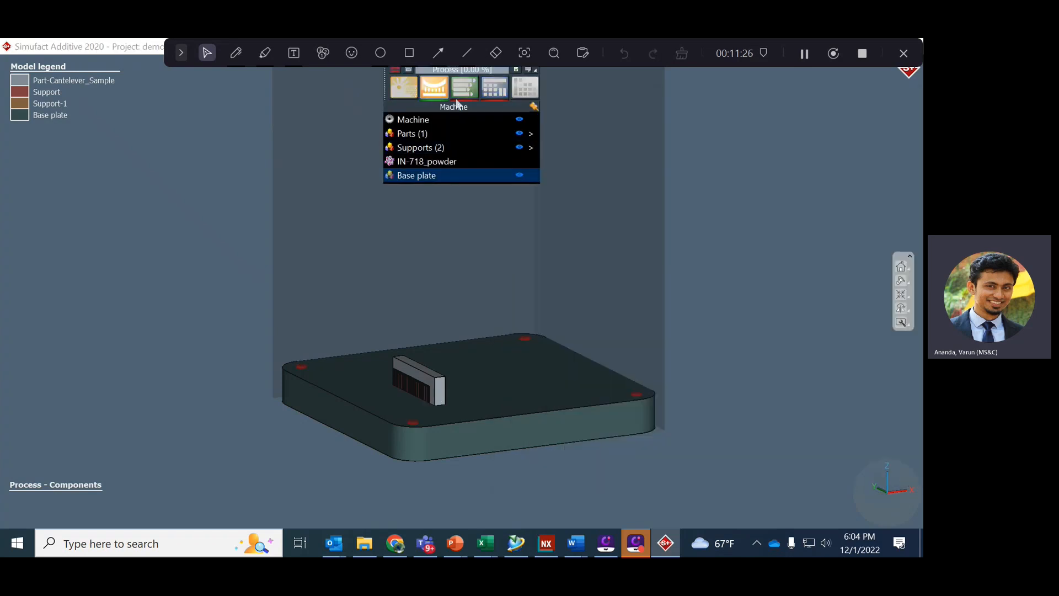
{"action": "left_click", "coordinate": [464, 89]}
{"action": "double_click", "coordinate": [435, 149]}
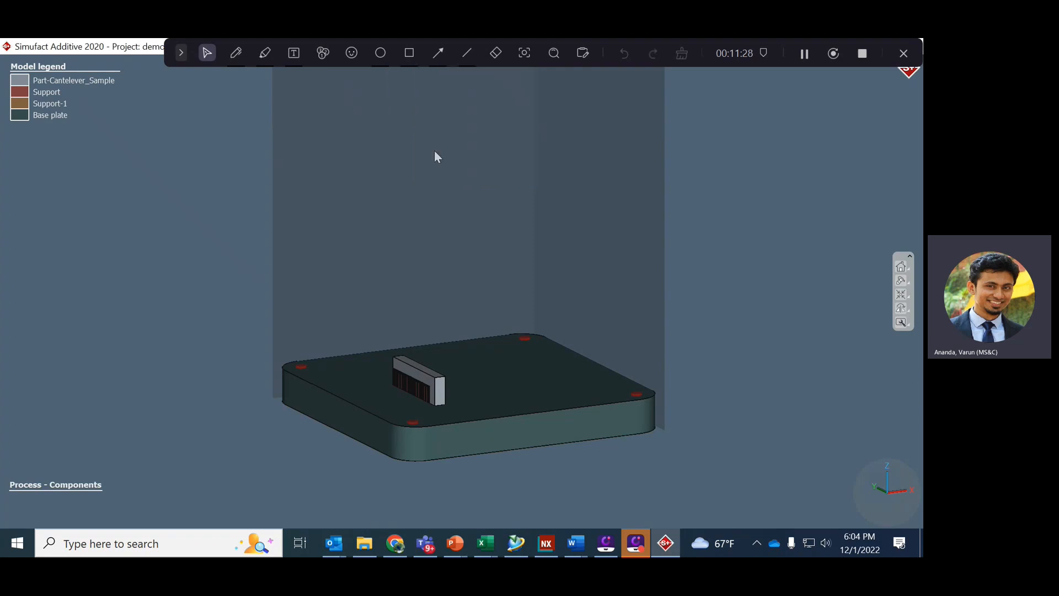
{"action": "left_click", "coordinate": [528, 168]}
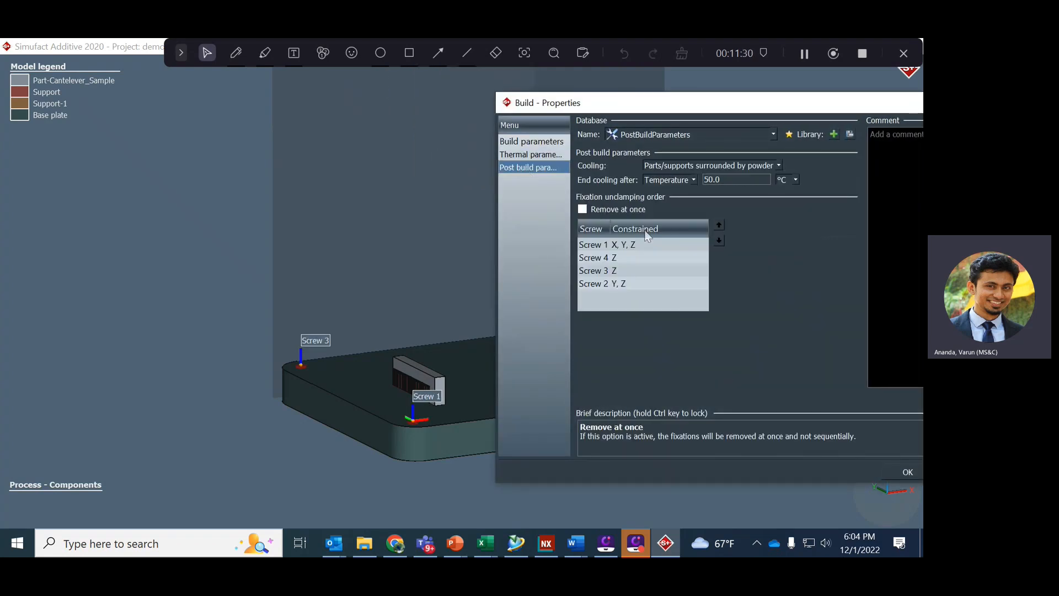
{"action": "left_click", "coordinate": [583, 209]}
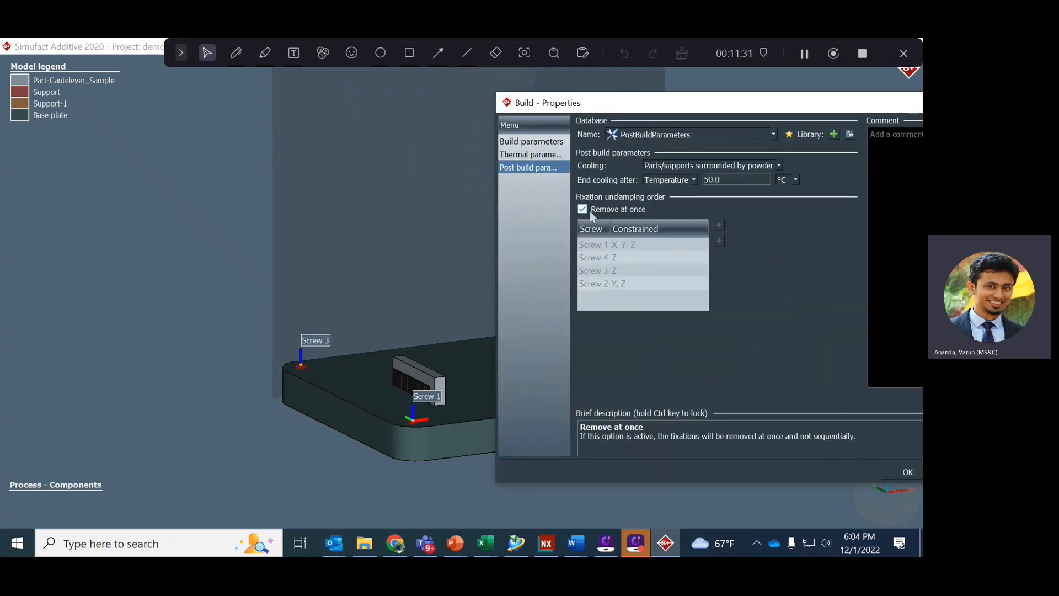
{"action": "left_click", "coordinate": [908, 472]}
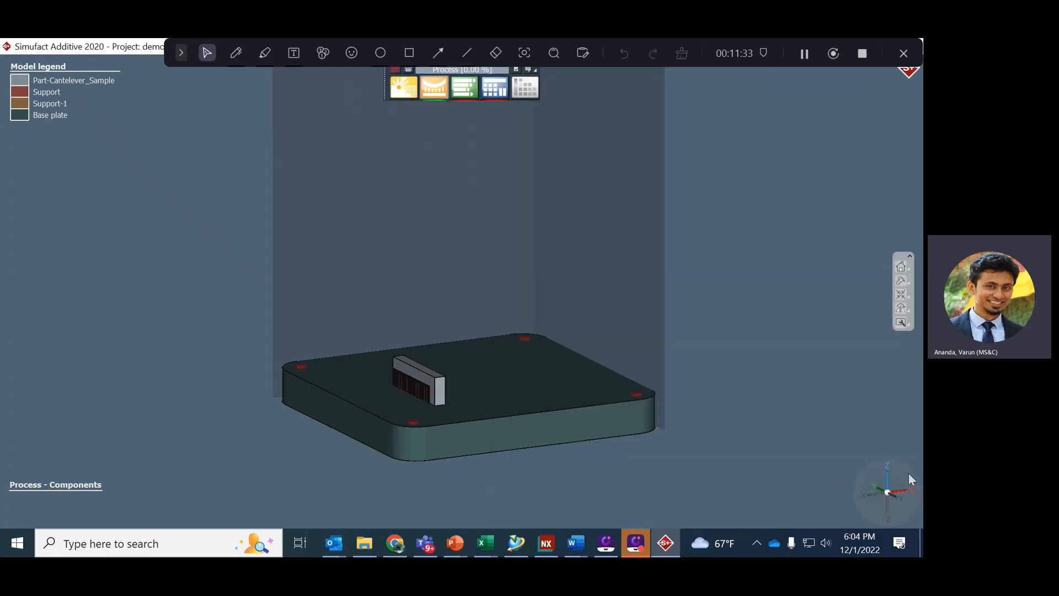
Assign both Support and Support-1 to the Support removal stage and accept its properties.
{"action": "left_click", "coordinate": [466, 97]}
{"action": "left_click", "coordinate": [446, 164]}
{"action": "double_click", "coordinate": [446, 164]}
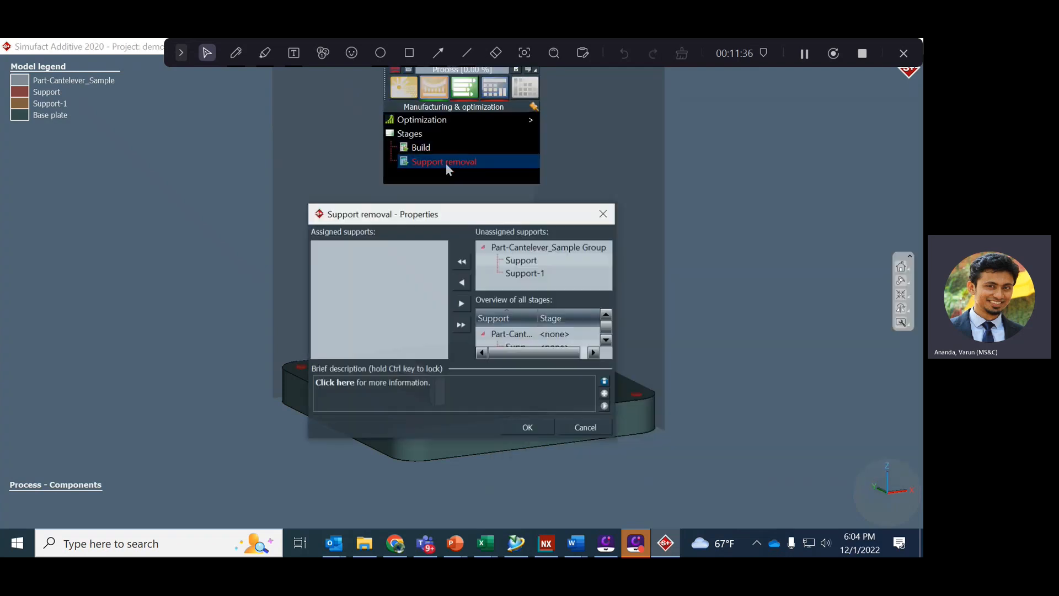
{"action": "left_click_drag", "start_coordinate": [475, 217], "coordinate": [762, 204]}
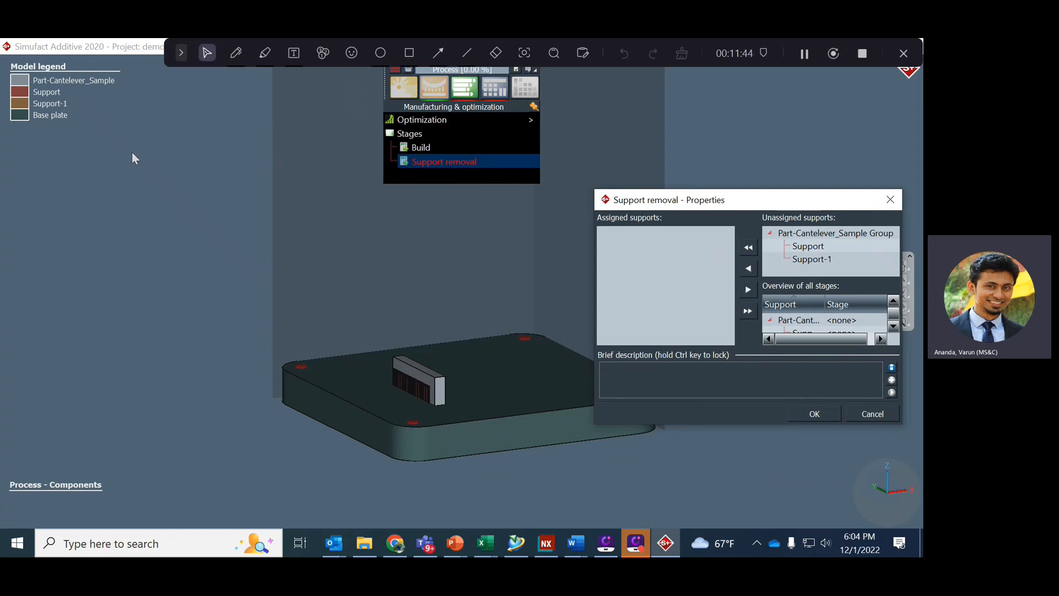
{"action": "left_click", "coordinate": [809, 246]}
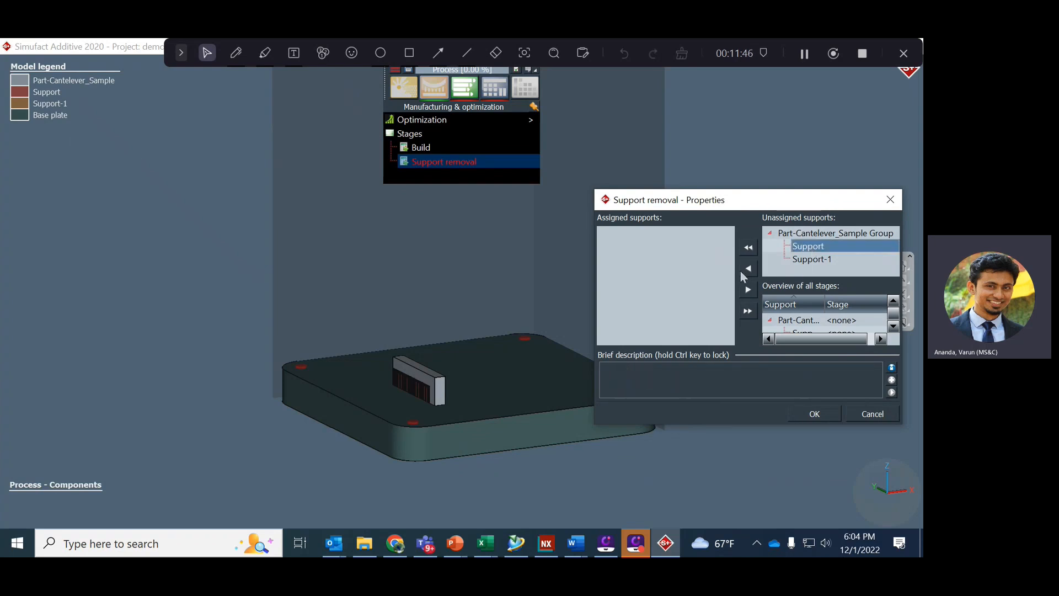
{"action": "left_click", "coordinate": [742, 270]}
{"action": "left_click", "coordinate": [795, 245]}
{"action": "left_click", "coordinate": [746, 270]}
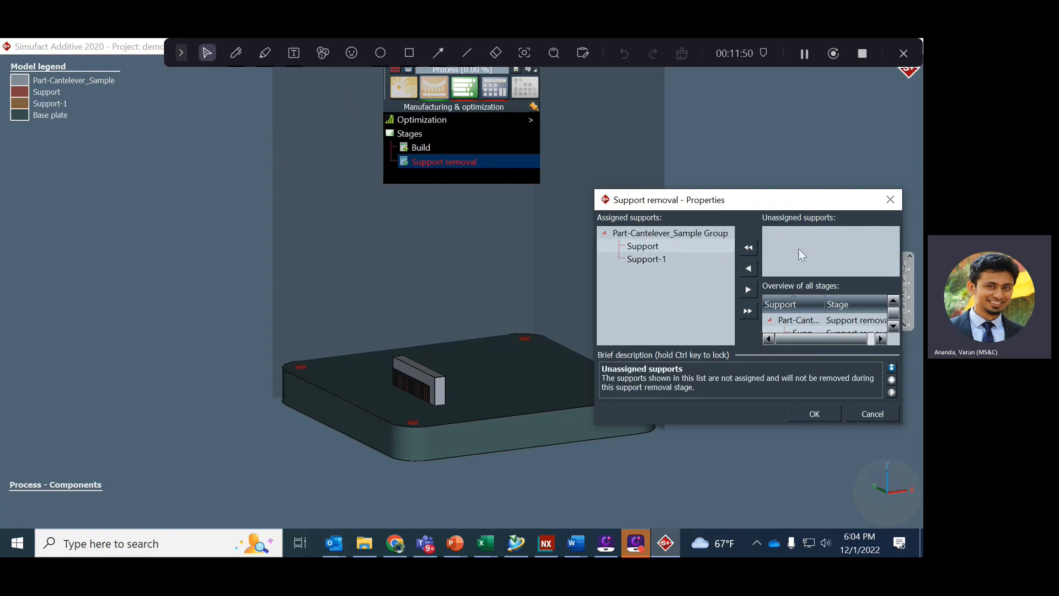
{"action": "left_click", "coordinate": [813, 413]}
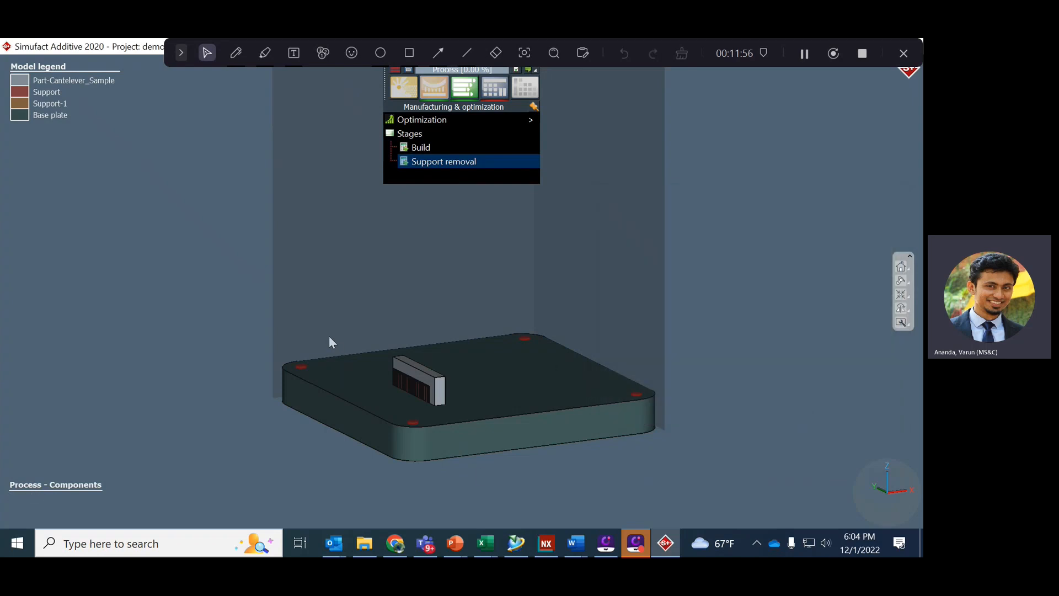
Generate a uniform voxel mesh with a 2 mm voxel size for the part, supports and base plate, and accept it.
{"action": "left_click", "coordinate": [494, 97]}
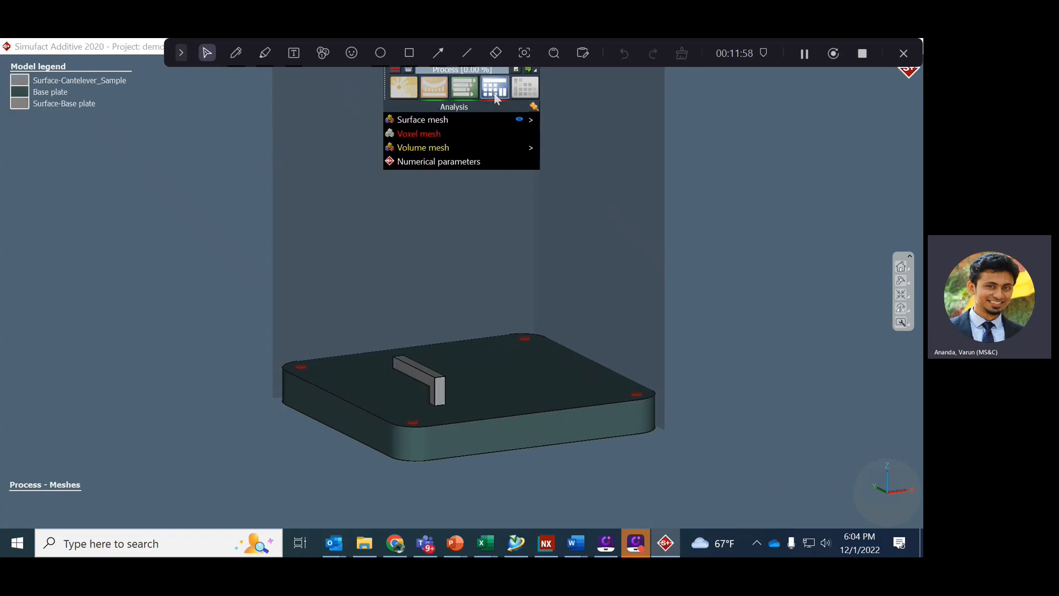
{"action": "double_click", "coordinate": [447, 135]}
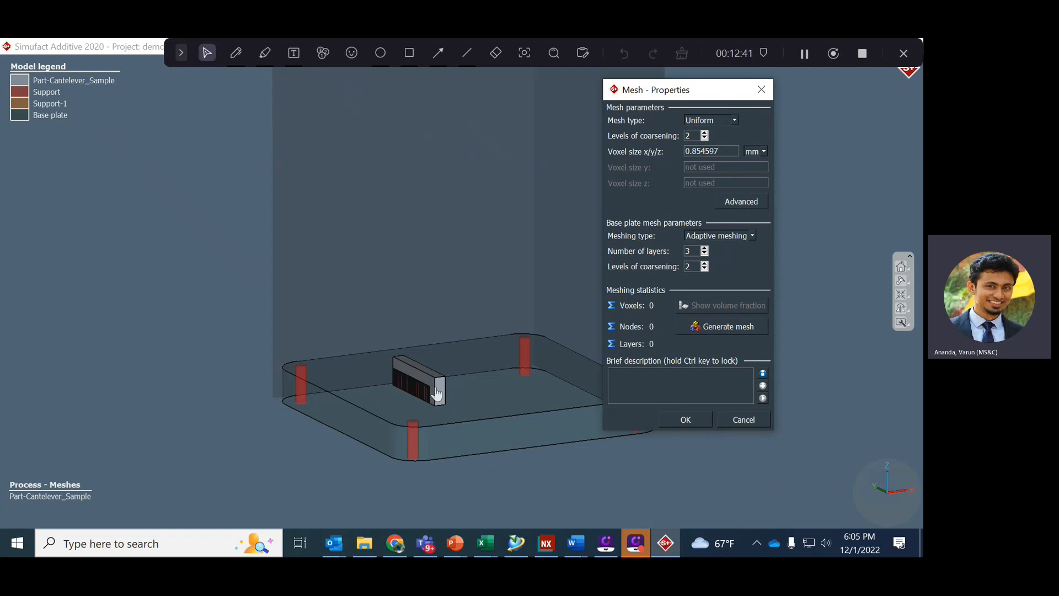
{"action": "mouse_move", "coordinate": [734, 154]}
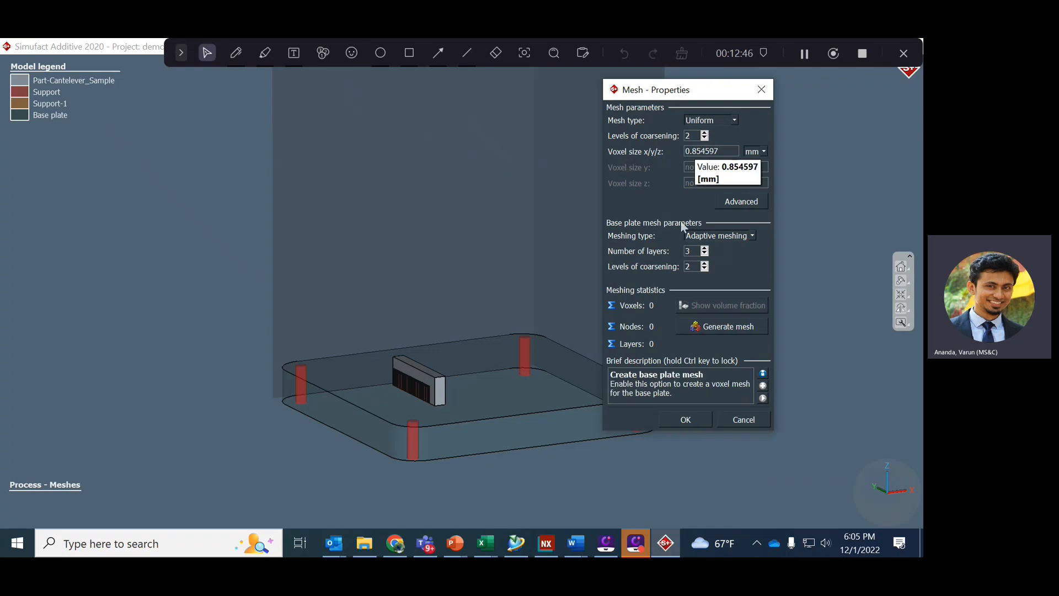
{"action": "left_click_drag", "start_coordinate": [719, 151], "coordinate": [683, 151]}
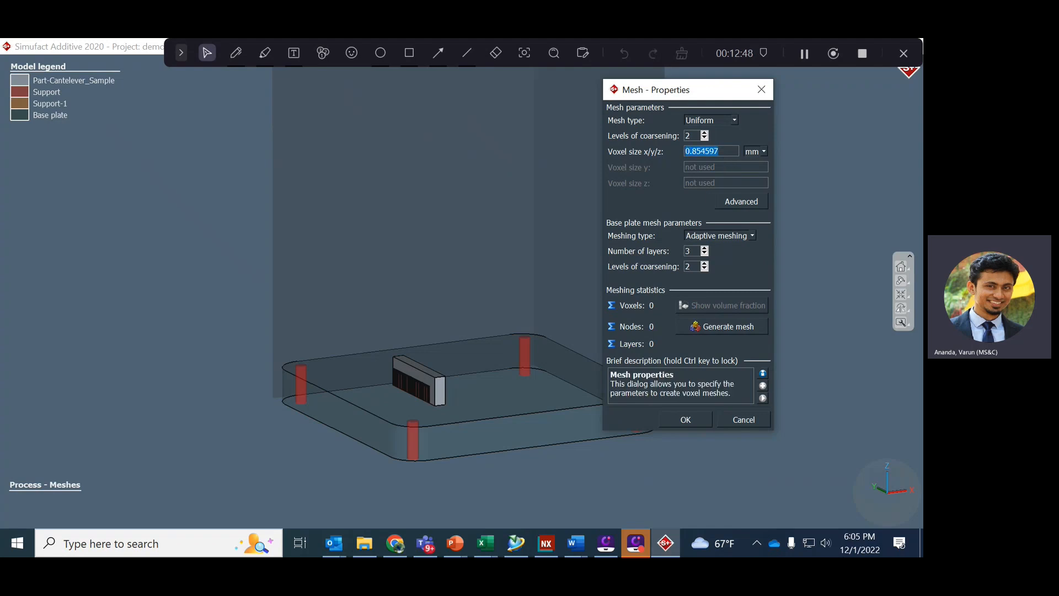
{"action": "type", "text": "2"}
{"action": "left_click", "coordinate": [708, 325]}
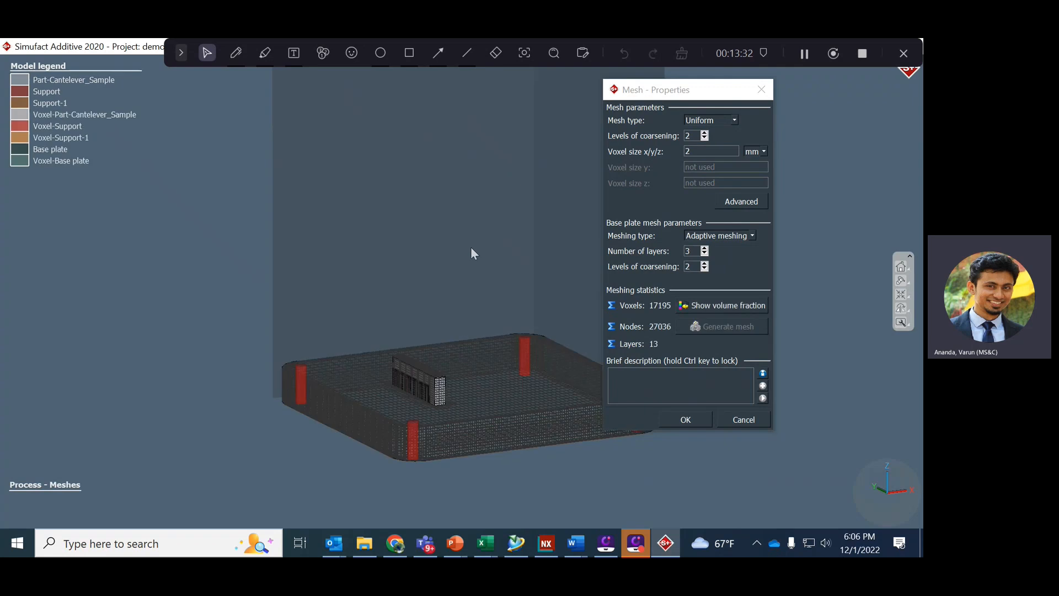
{"action": "scroll", "coordinate": [417, 423], "scroll_direction": "up", "scroll_amount": 4}
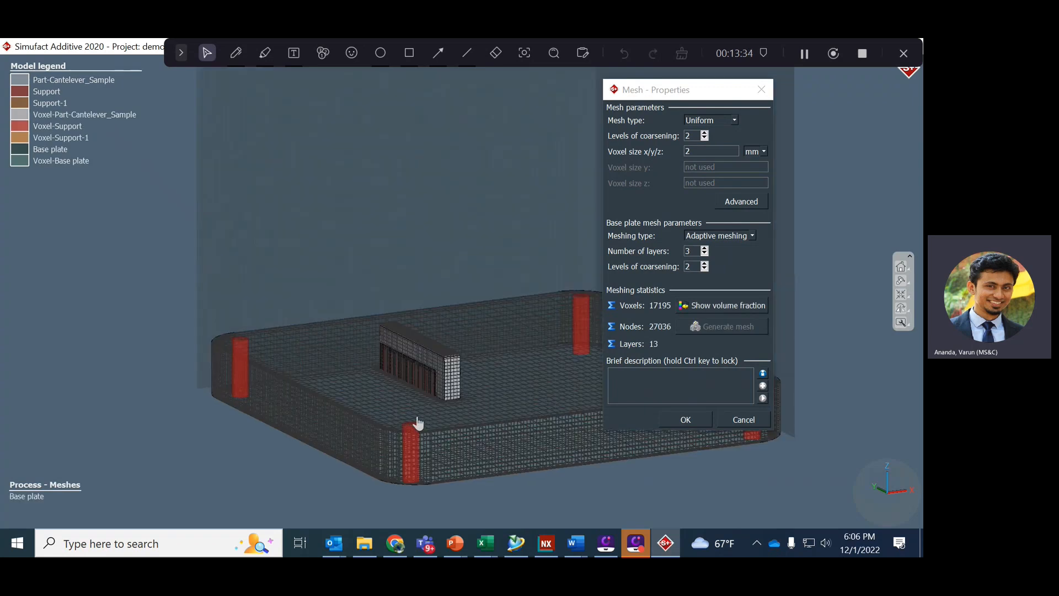
{"action": "scroll", "coordinate": [418, 422], "scroll_direction": "down", "scroll_amount": 5}
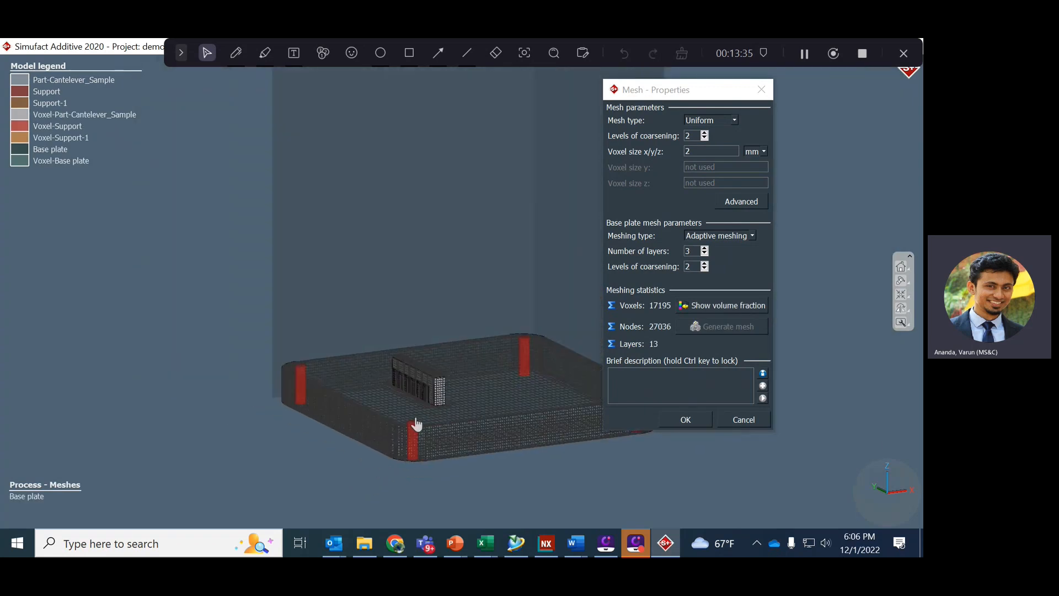
{"action": "left_click", "coordinate": [683, 421]}
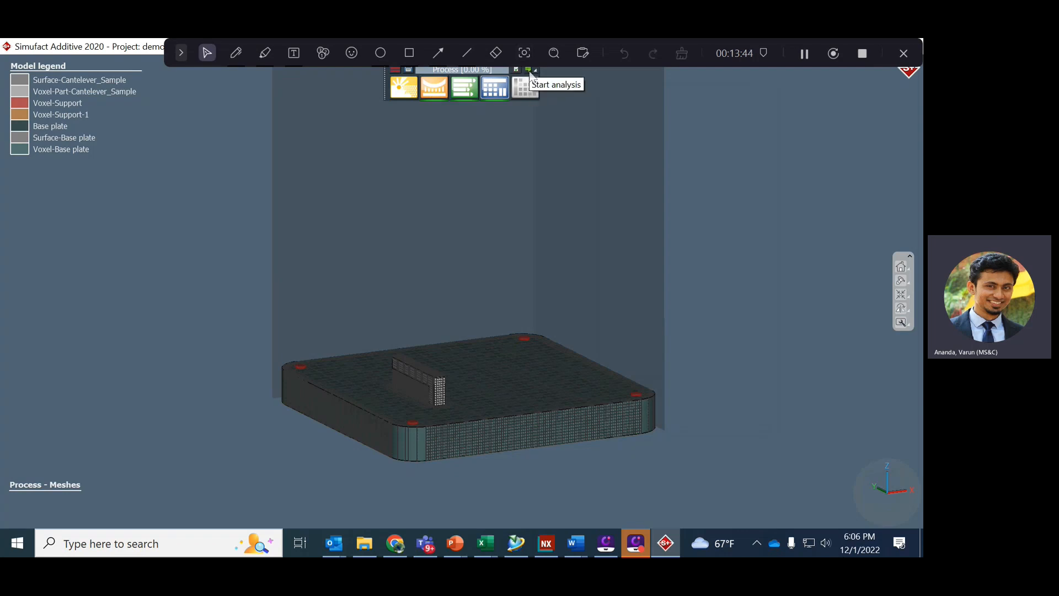
Start the process analysis, reviewing and continuing past the model check warnings and saving the changes to demo1.
{"action": "left_click", "coordinate": [529, 70]}
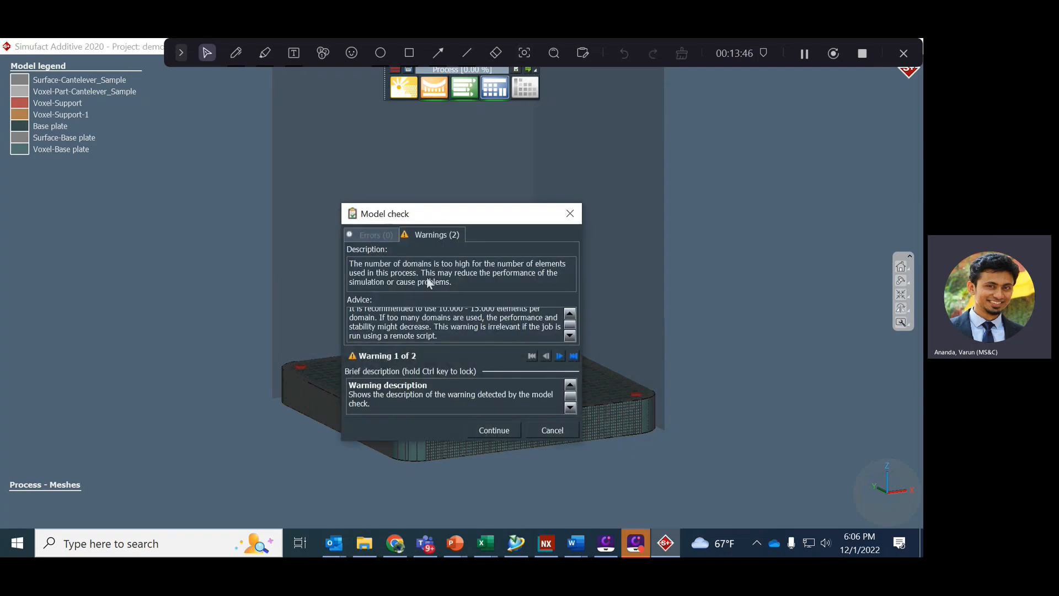
{"action": "left_click_drag", "start_coordinate": [419, 214], "coordinate": [682, 197]}
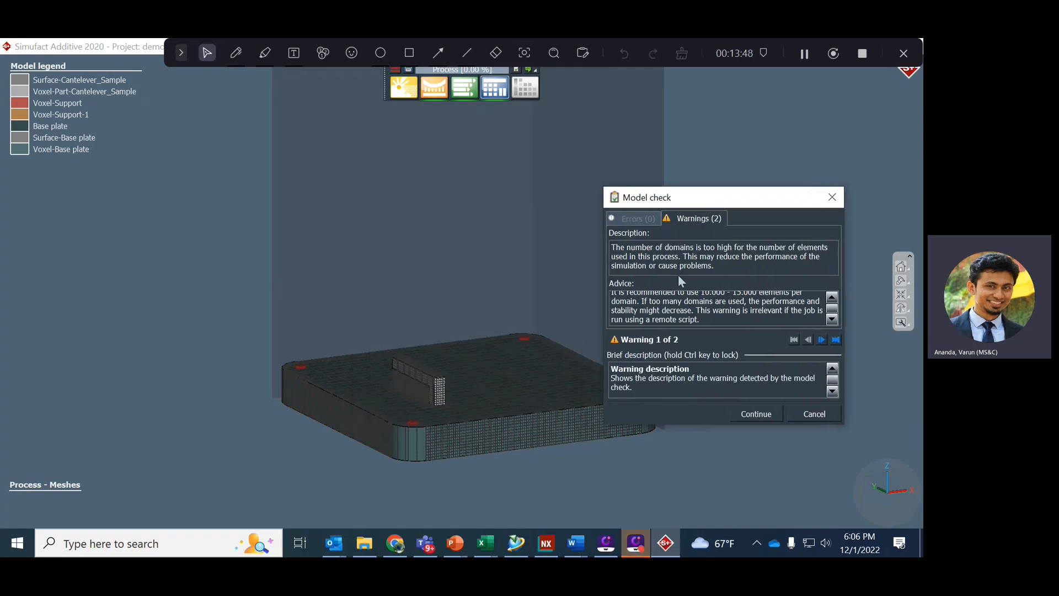
{"action": "left_click_drag", "start_coordinate": [720, 422], "coordinate": [714, 458]}
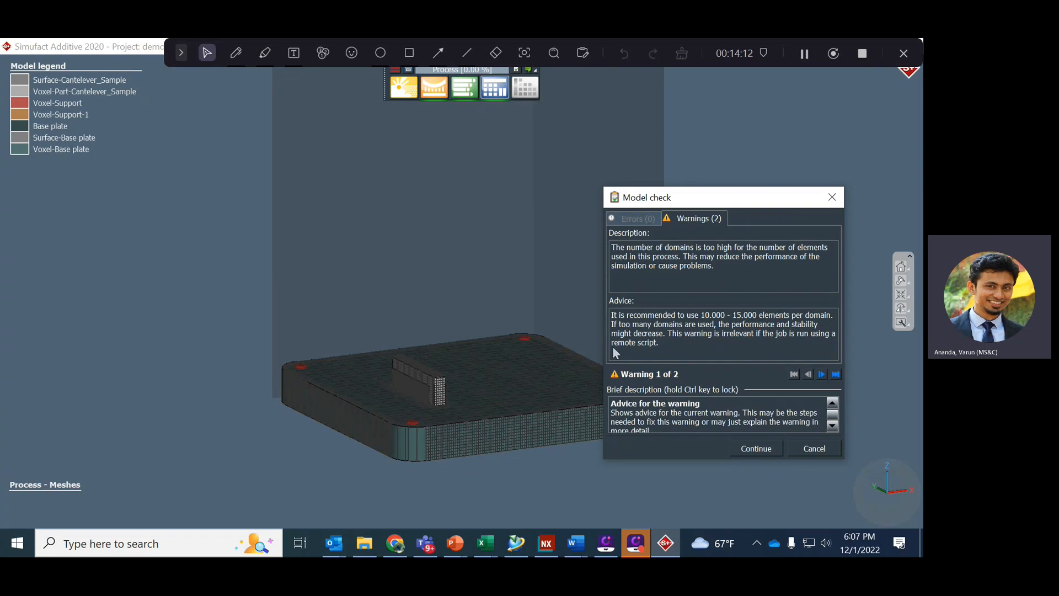
{"action": "left_click", "coordinate": [753, 448]}
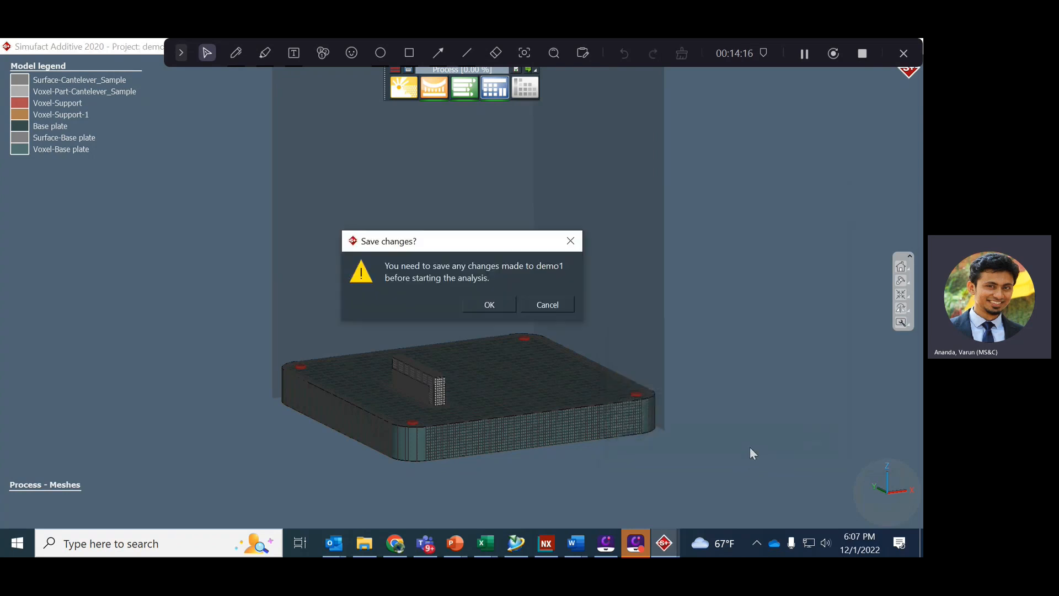
{"action": "left_click", "coordinate": [482, 304]}
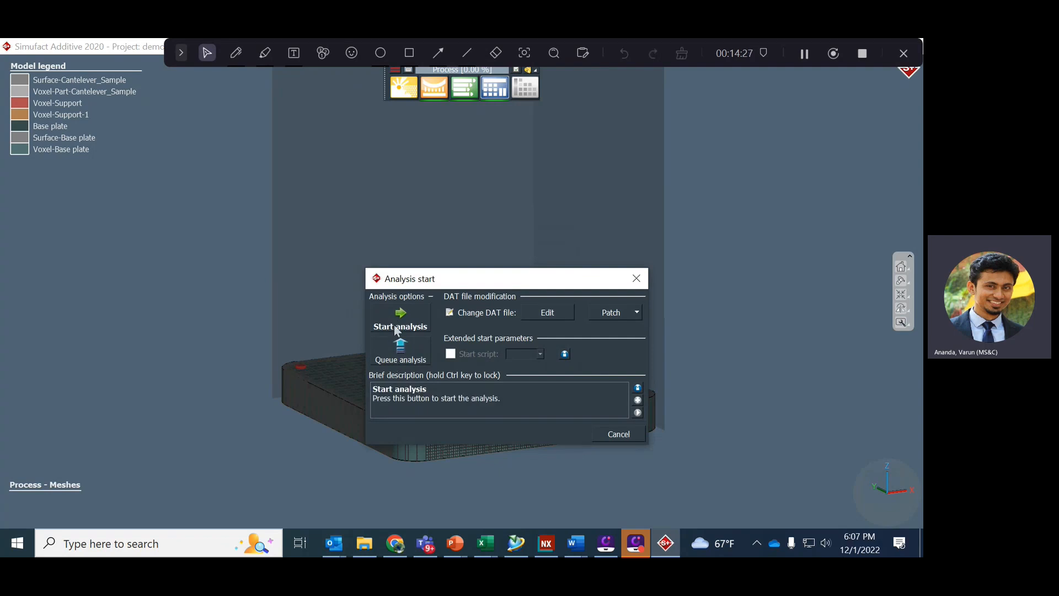
{"action": "left_click_drag", "start_coordinate": [419, 279], "coordinate": [612, 170]}
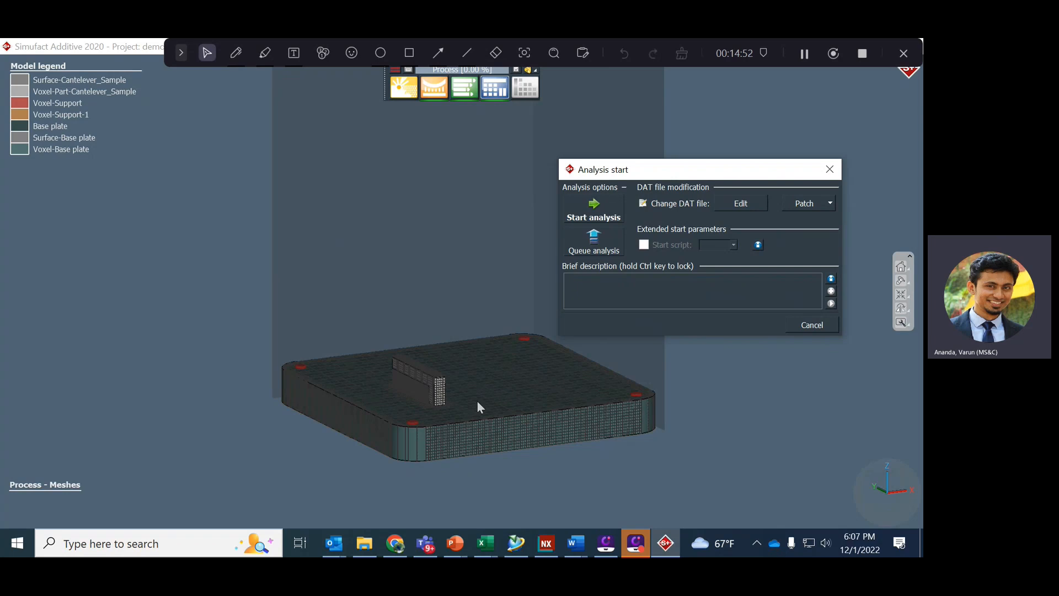
{"action": "left_click", "coordinate": [599, 213]}
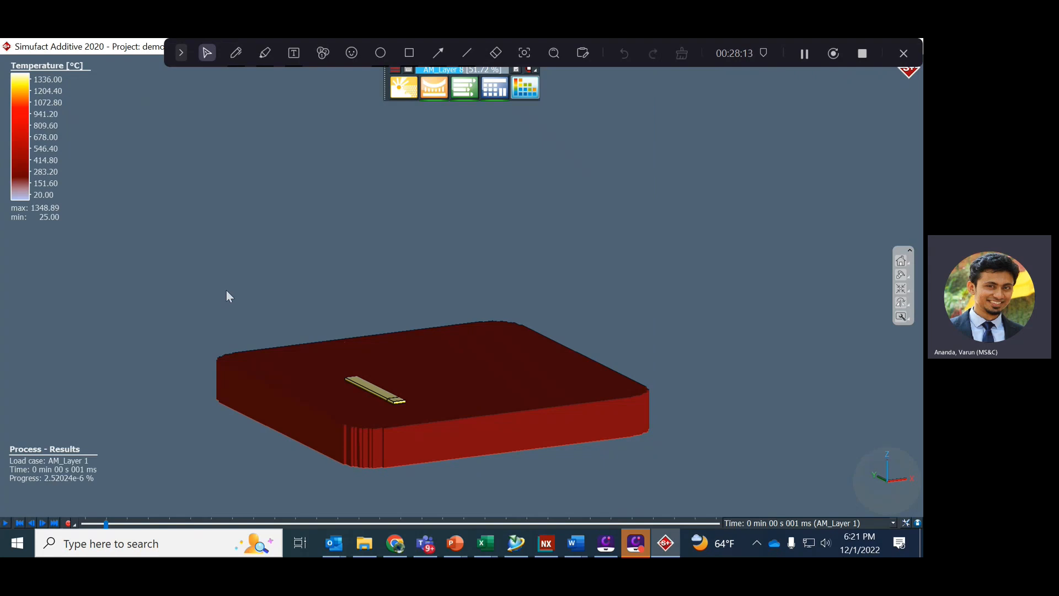
Display the total displacement result for AM_Layer 1, followed by the equivalent stress result.
{"action": "mouse_move", "coordinate": [40, 69]}
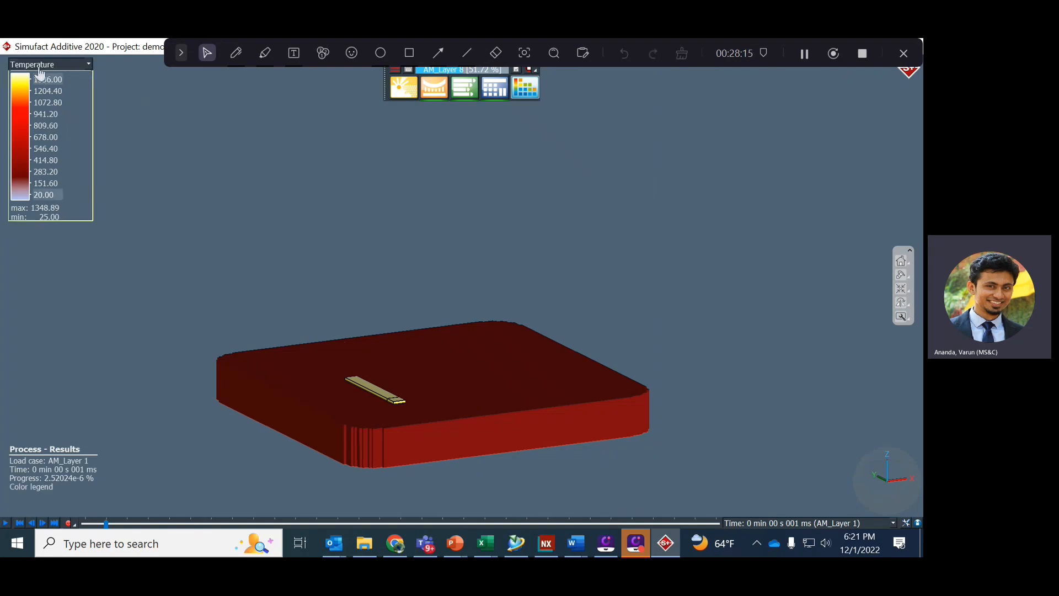
{"action": "left_click", "coordinate": [39, 69]}
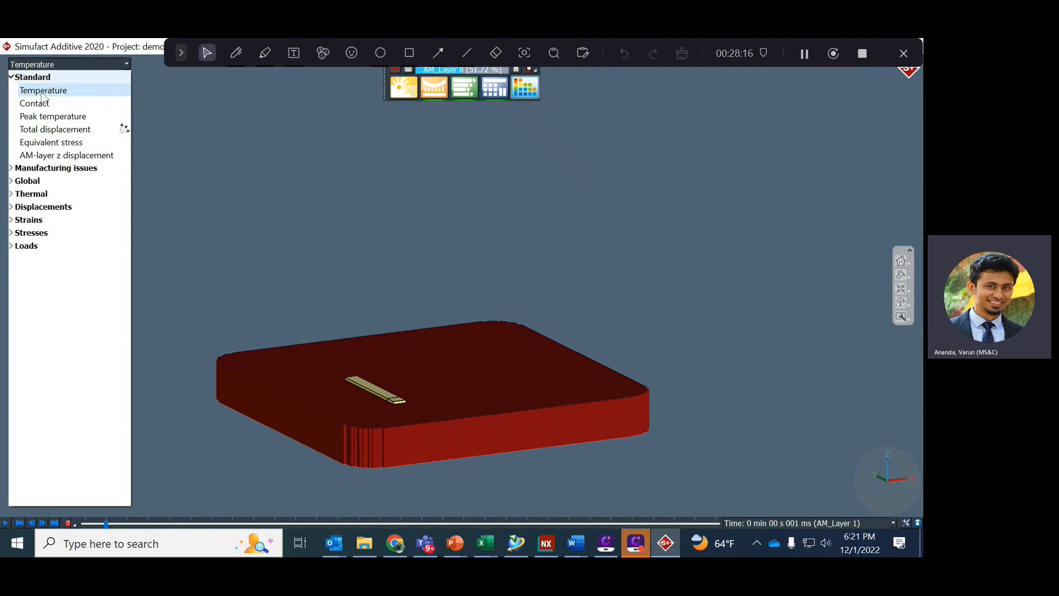
{"action": "left_click", "coordinate": [11, 208]}
{"action": "left_click", "coordinate": [29, 219]}
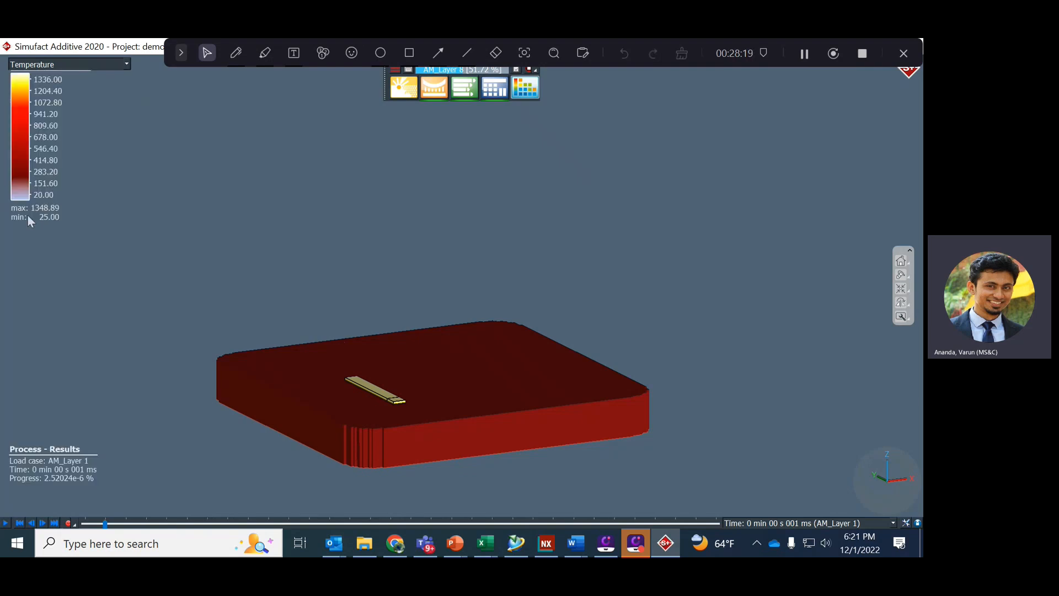
{"action": "left_click", "coordinate": [41, 67]}
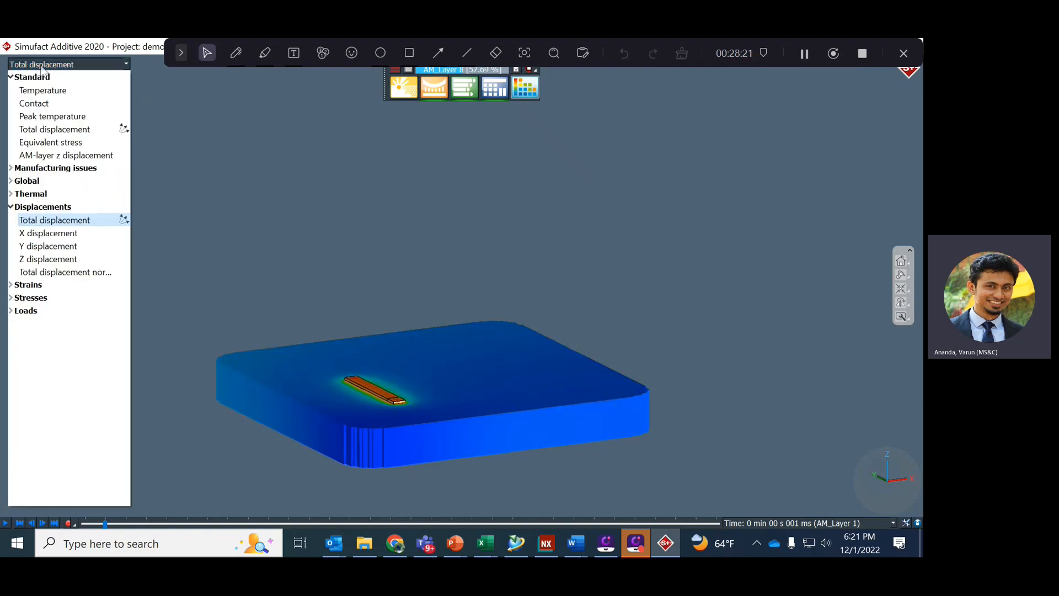
{"action": "left_click", "coordinate": [15, 298]}
{"action": "left_click", "coordinate": [42, 310]}
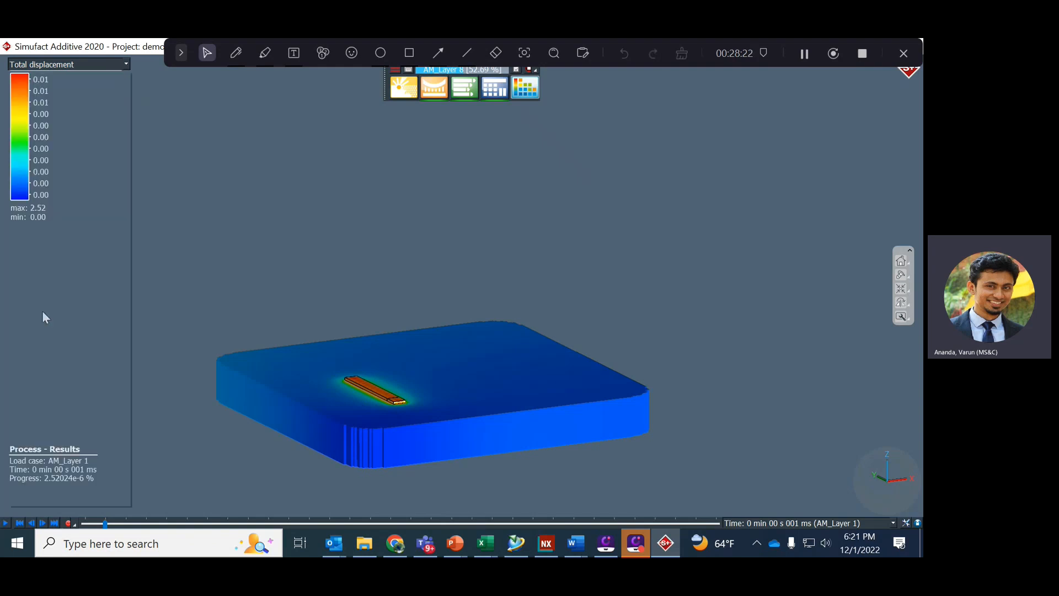
Display the temperature result and step through the build from AM_Layer 1 to AM_Layer 9.
{"action": "left_click", "coordinate": [50, 65]}
{"action": "left_click", "coordinate": [45, 90]}
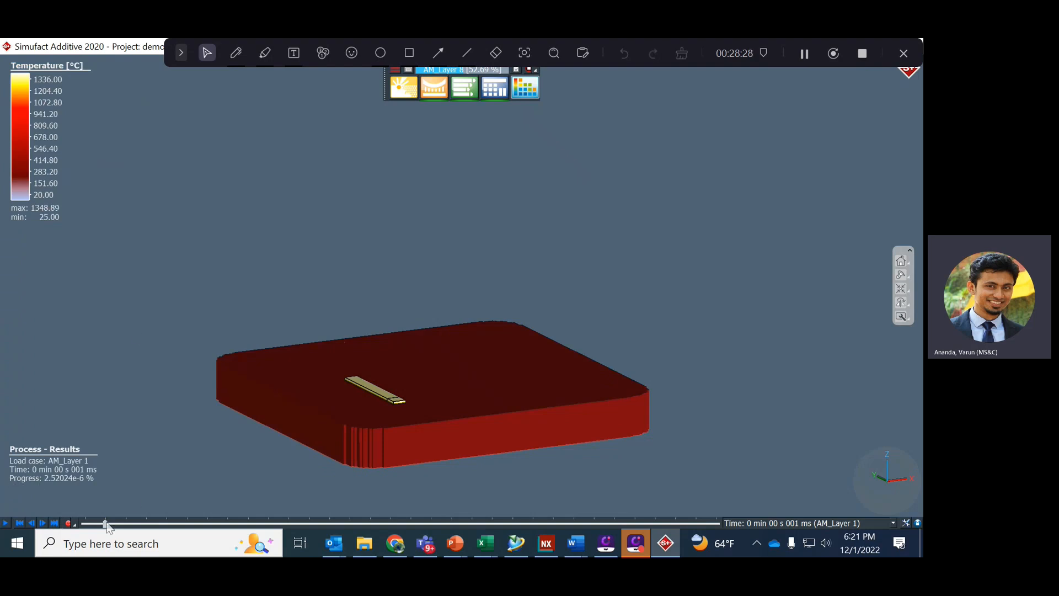
{"action": "left_click_drag", "start_coordinate": [108, 523], "coordinate": [696, 530]}
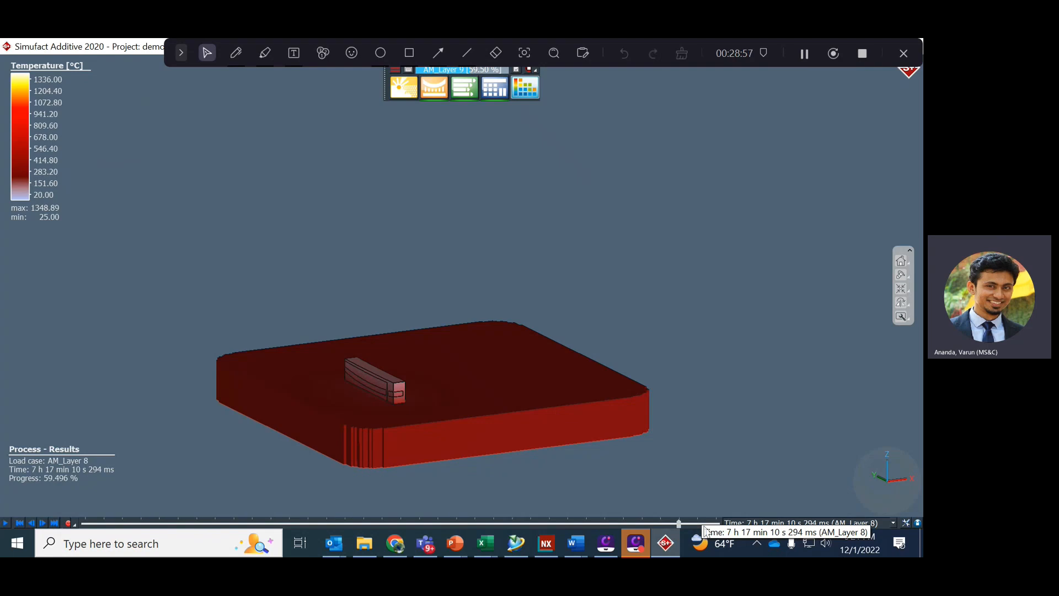
{"action": "left_click", "coordinate": [716, 523]}
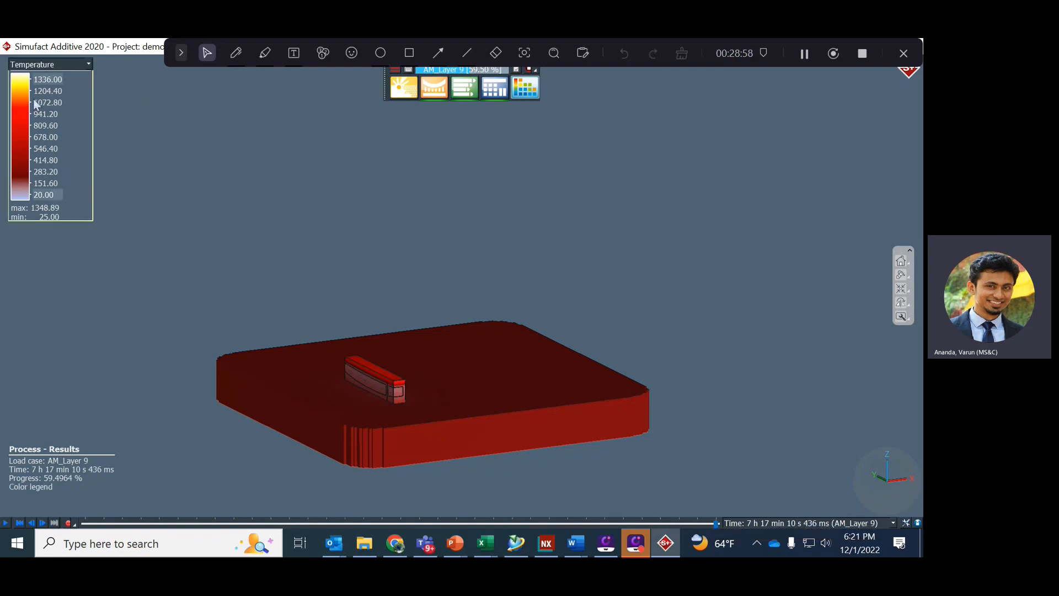
Display the equivalent stress result and scrub through its development from AM_Layer 1 to AM_Layer 9.
{"action": "left_click", "coordinate": [44, 64]}
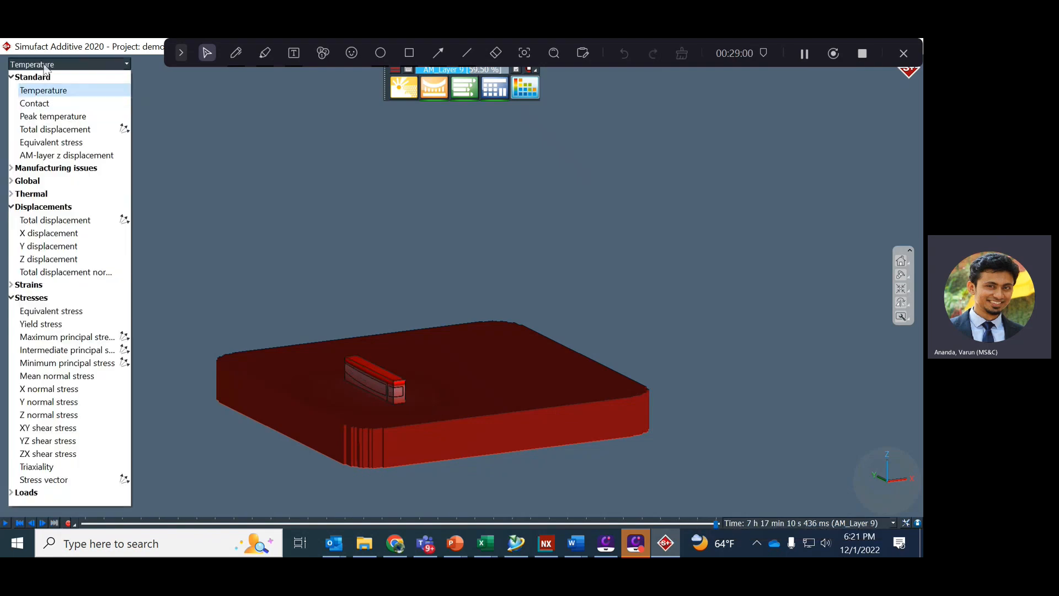
{"action": "left_click", "coordinate": [55, 311]}
{"action": "left_click_drag", "start_coordinate": [715, 522], "coordinate": [99, 527]}
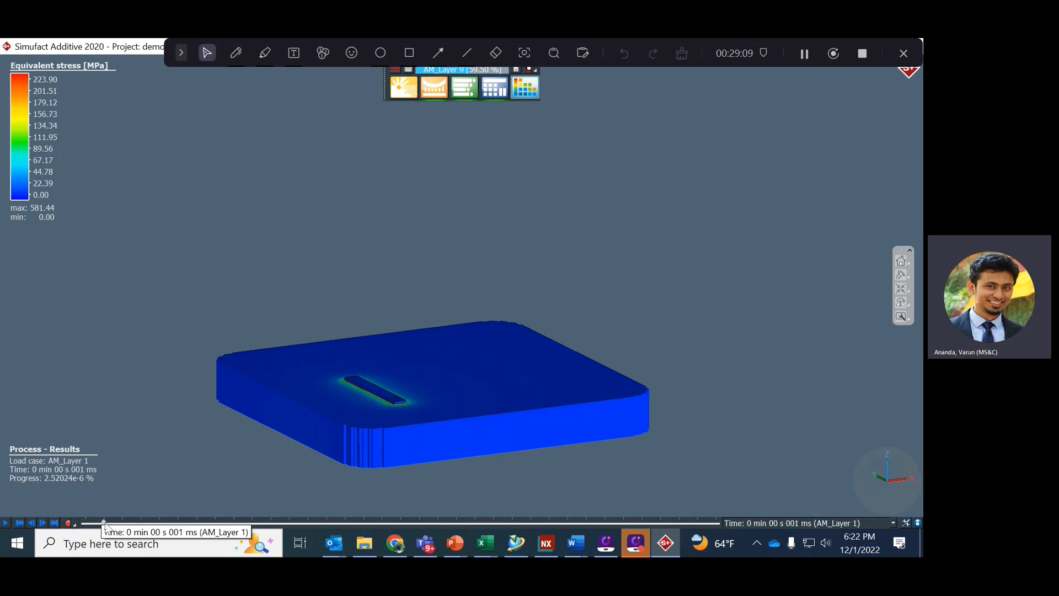
{"action": "left_click_drag", "start_coordinate": [113, 525], "coordinate": [385, 525]}
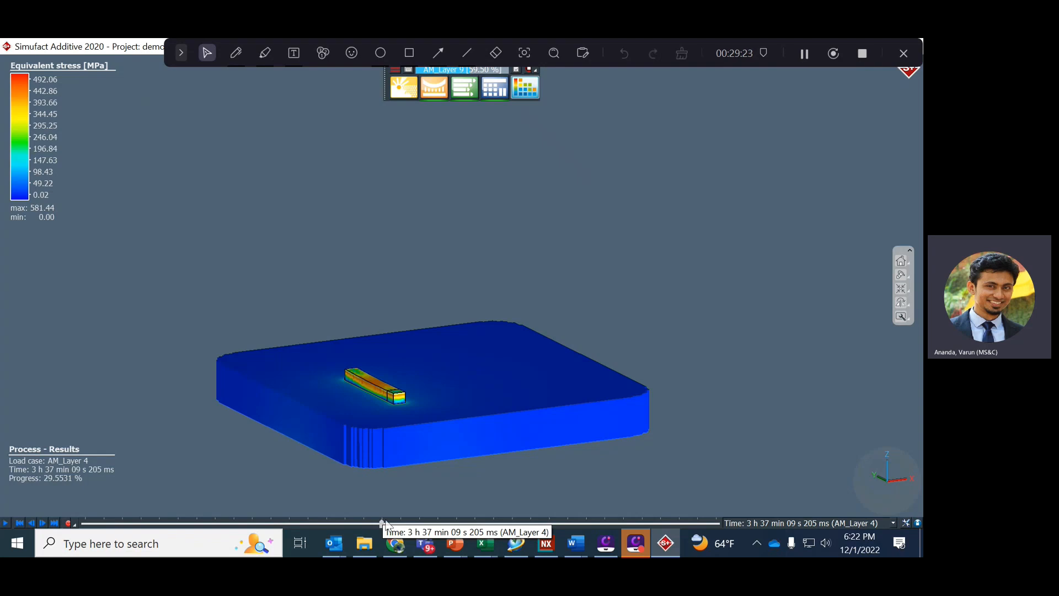
{"action": "left_click_drag", "start_coordinate": [384, 524], "coordinate": [702, 523]}
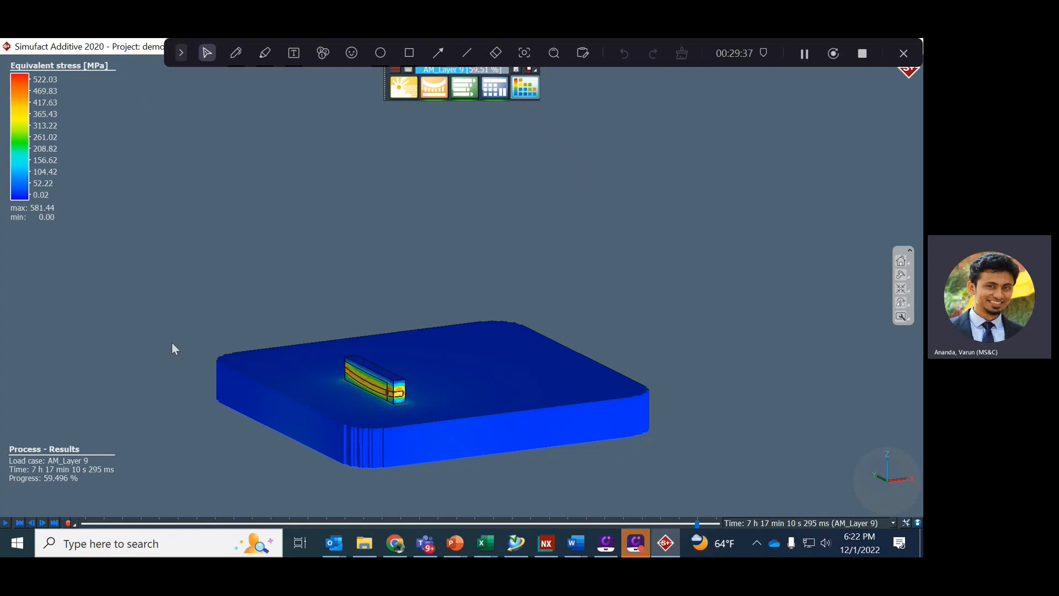
Display the total displacement result for the partly built sample at AM_Layer 9.
{"action": "left_click", "coordinate": [48, 194]}
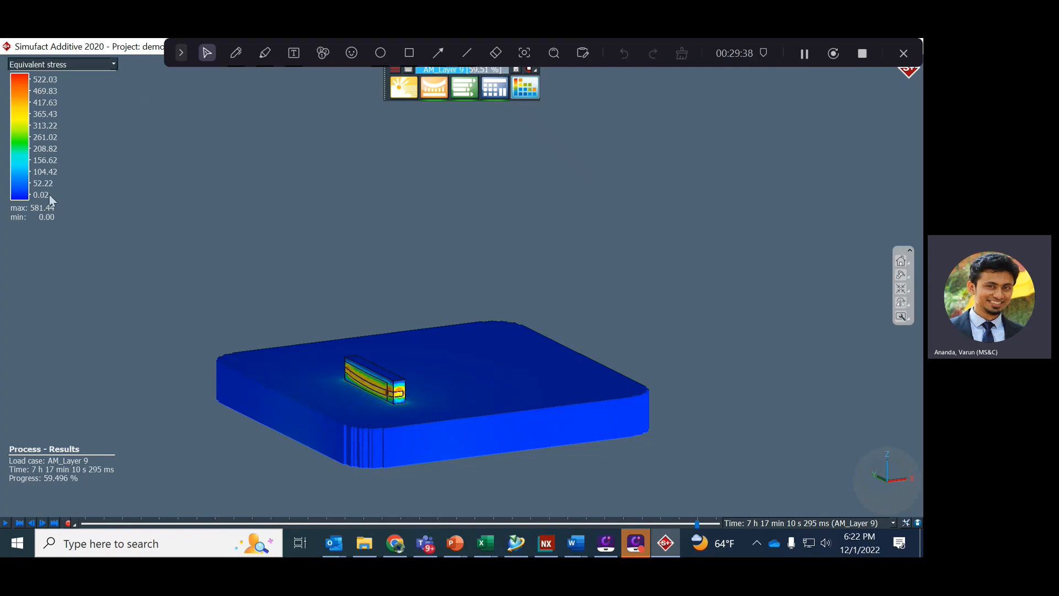
{"action": "left_click", "coordinate": [47, 66]}
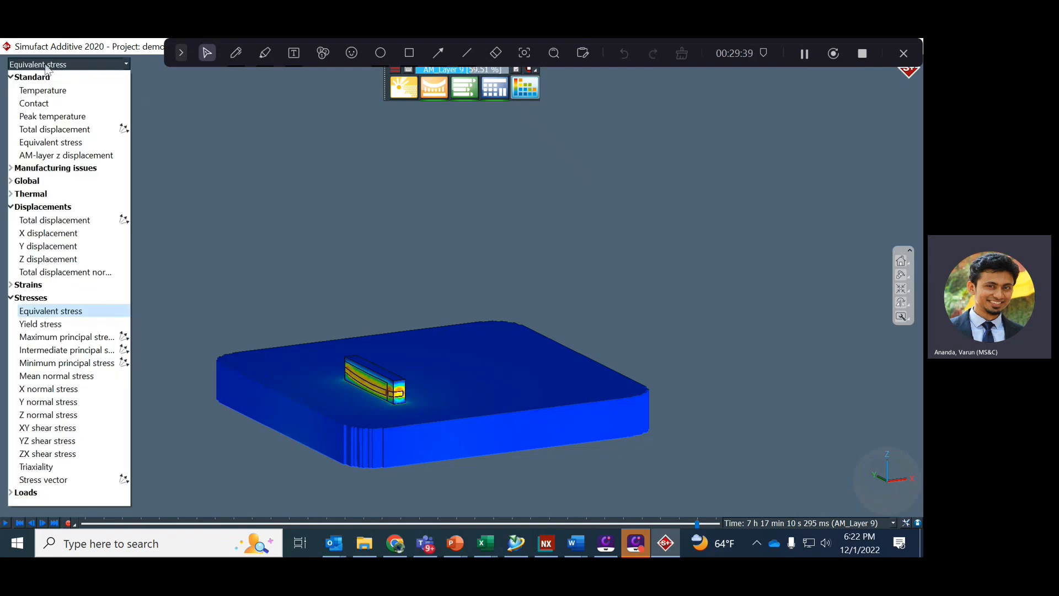
{"action": "left_click", "coordinate": [58, 224]}
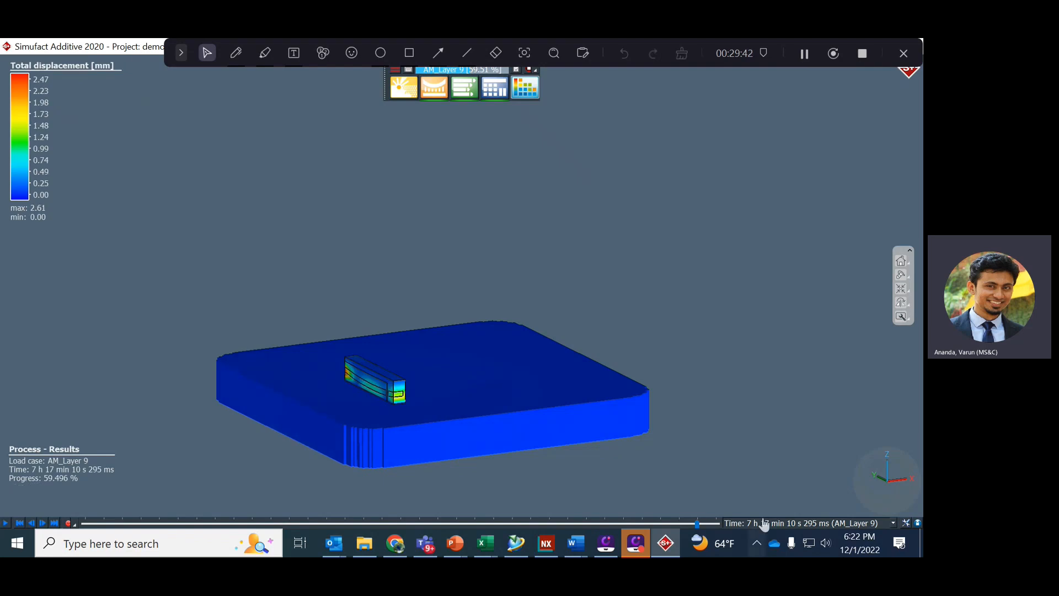
{"action": "mouse_move", "coordinate": [697, 523]}
{"action": "left_mouse_down"}
{"action": "mouse_move", "coordinate": [312, 534]}
{"action": "mouse_move", "coordinate": [111, 527]}
{"action": "mouse_move", "coordinate": [675, 520]}
{"action": "left_mouse_up"}
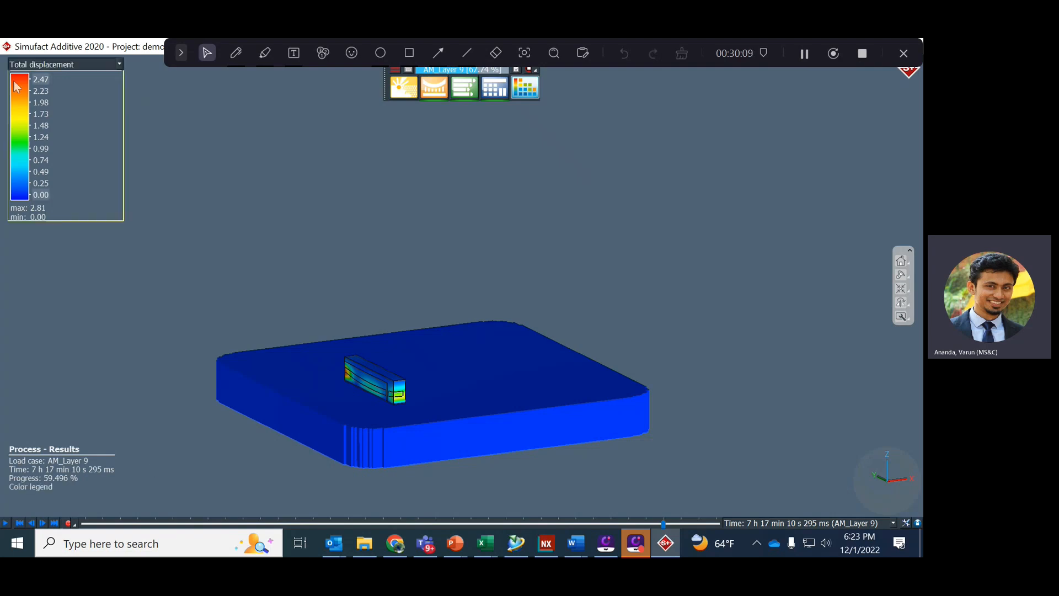
{"action": "left_click", "coordinate": [55, 65]}
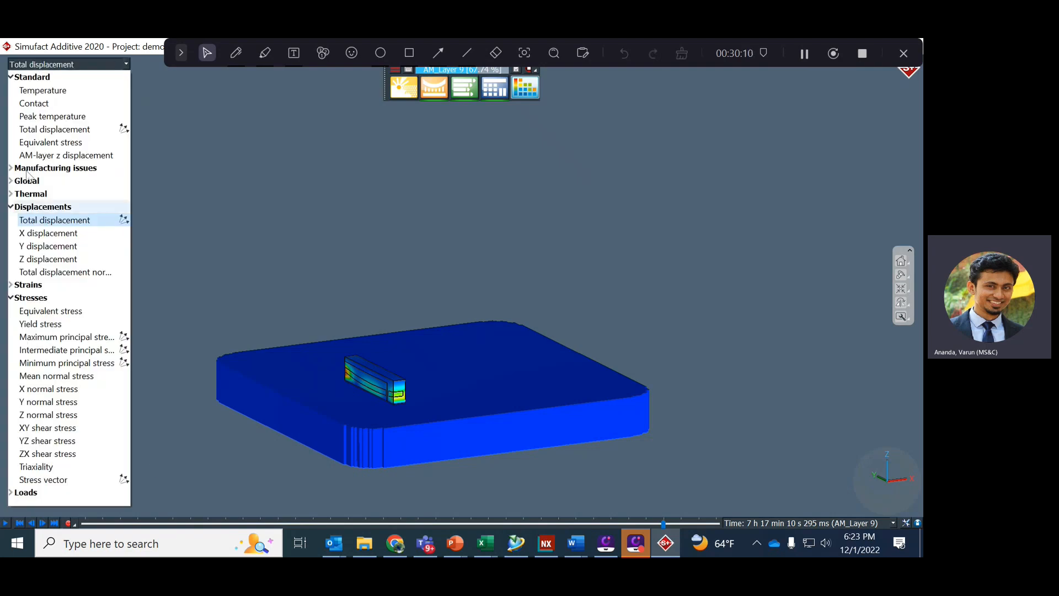
{"action": "left_click", "coordinate": [203, 203]}
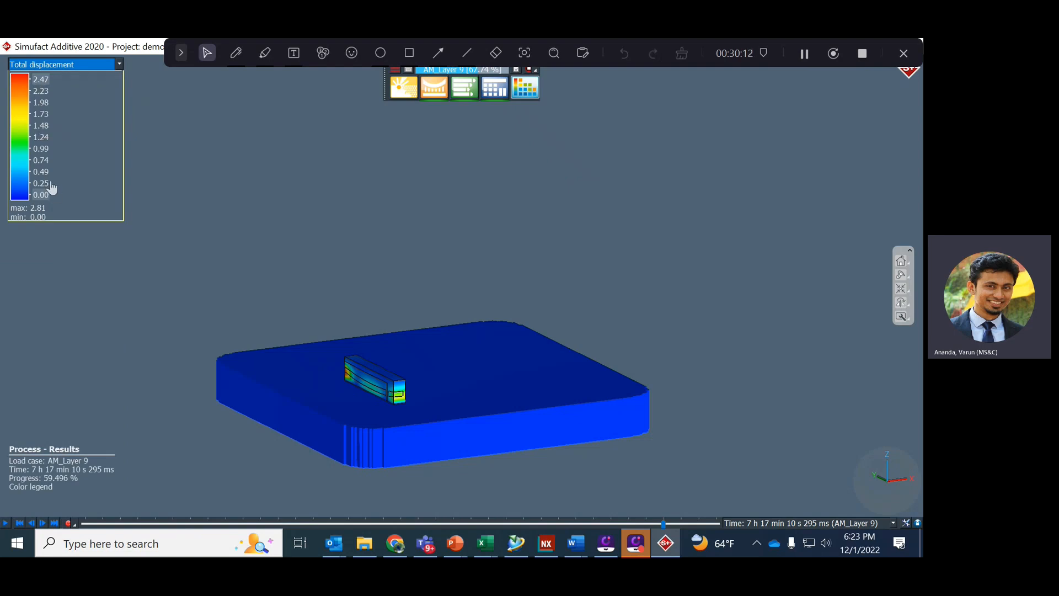
Examine the equivalent stress at AM_Layer 9, followed by the temperature distribution at the same layer.
{"action": "left_click", "coordinate": [44, 66]}
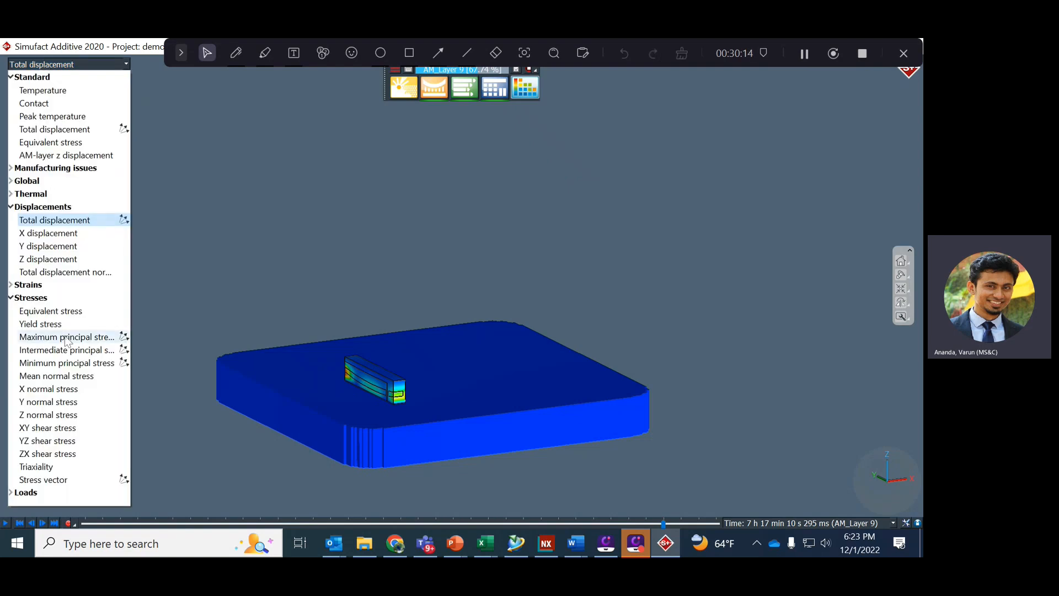
{"action": "left_click", "coordinate": [60, 315]}
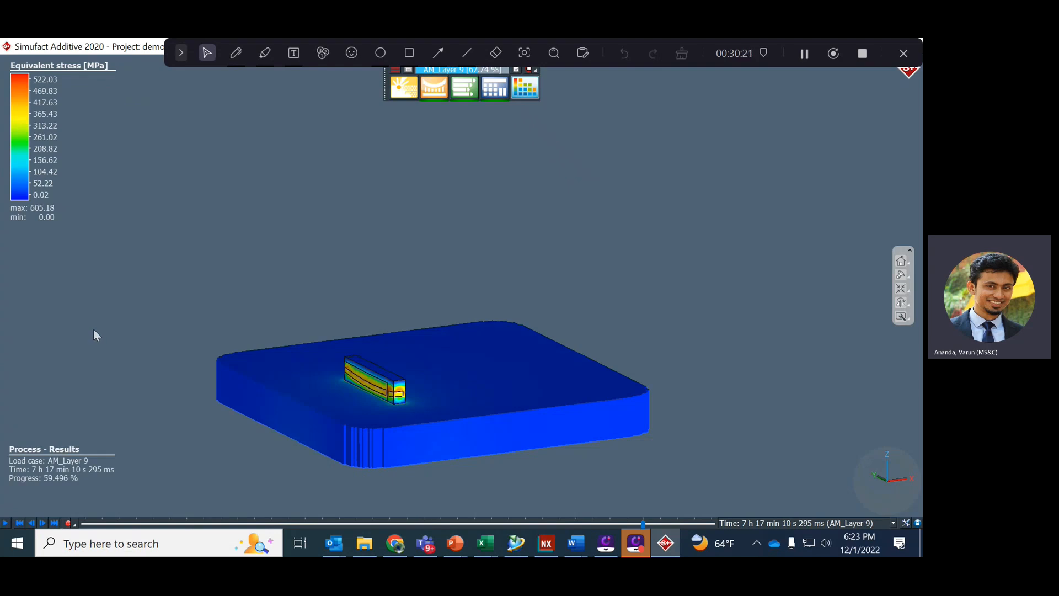
{"action": "left_click", "coordinate": [59, 66]}
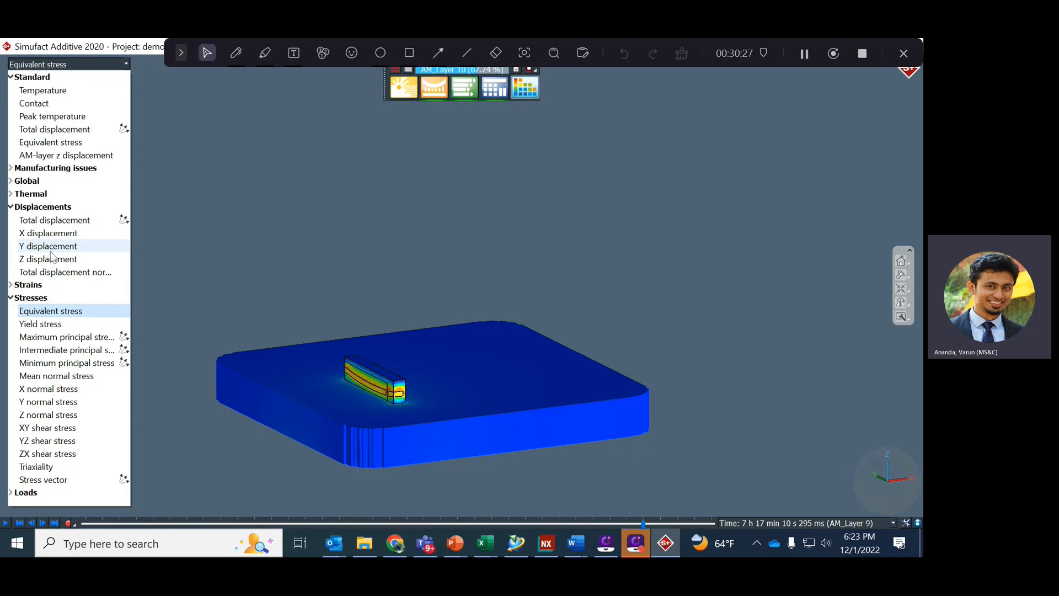
{"action": "left_click", "coordinate": [50, 93]}
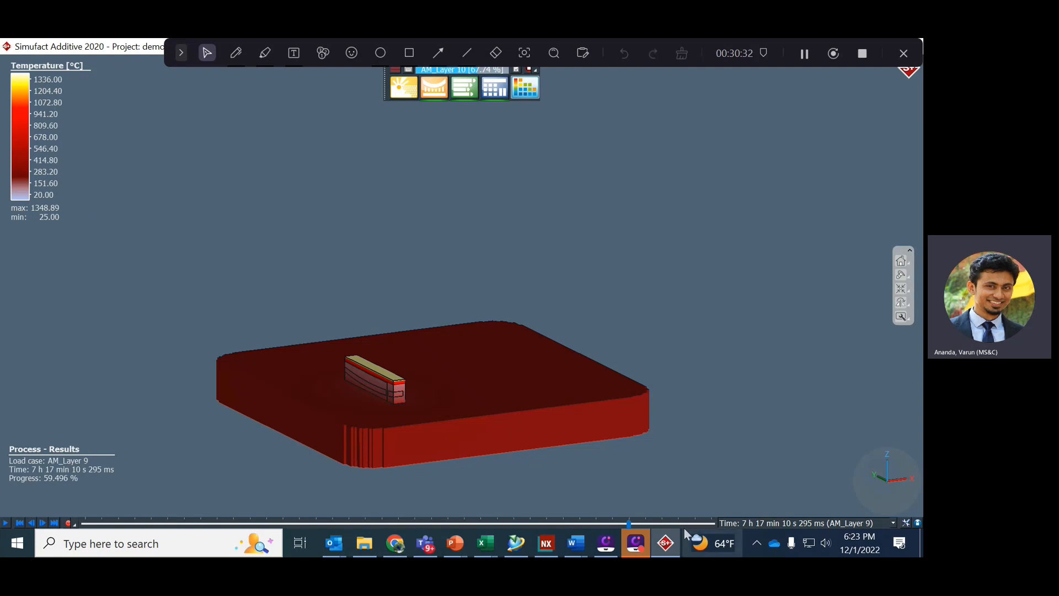
{"action": "left_click_drag", "start_coordinate": [629, 522], "coordinate": [635, 523]}
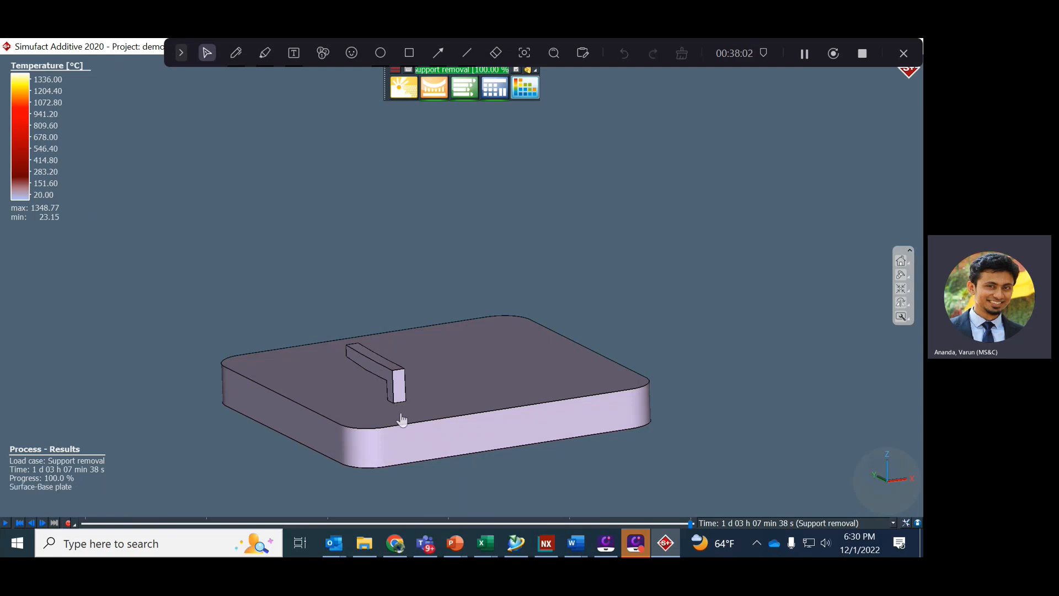
Compare the part's temperature result between the Cooling-1 and Support removal load cases.
{"action": "left_click", "coordinate": [404, 94]}
{"action": "left_click_drag", "start_coordinate": [629, 524], "coordinate": [578, 524]}
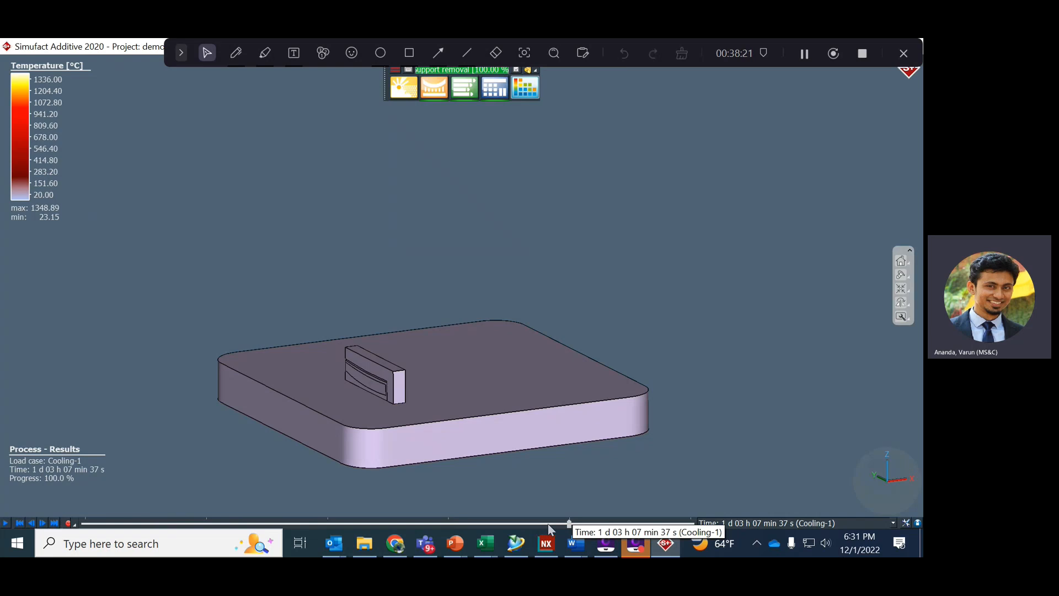
{"action": "left_click_drag", "start_coordinate": [548, 524], "coordinate": [643, 535]}
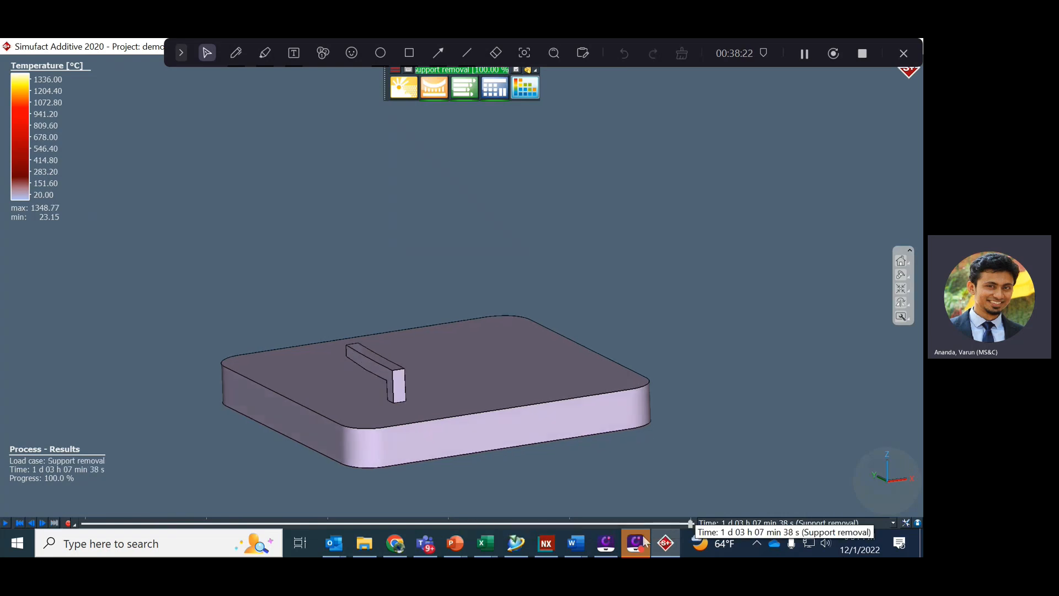
Display the total displacement after Support removal and compare it with the Cooling-1 load case.
{"action": "left_click", "coordinate": [54, 66]}
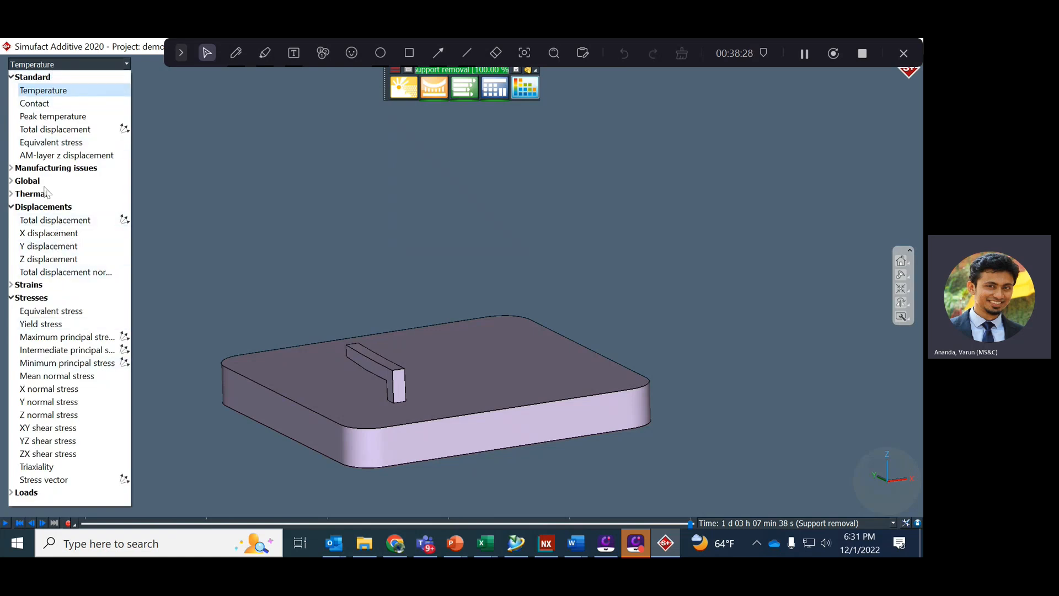
{"action": "left_click", "coordinate": [53, 221]}
{"action": "left_click", "coordinate": [54, 220]}
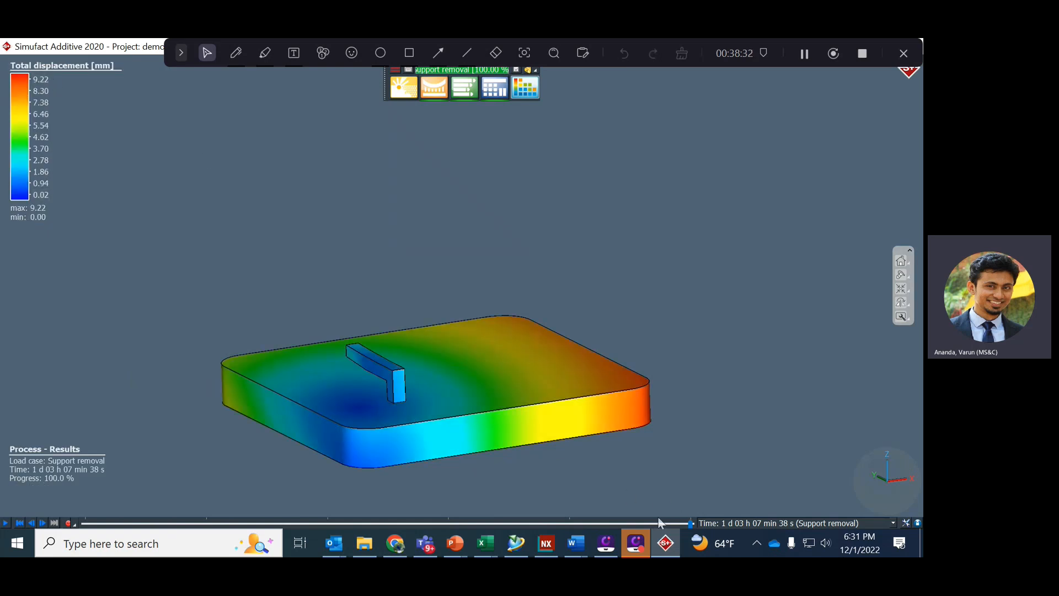
{"action": "left_click_drag", "start_coordinate": [688, 527], "coordinate": [518, 528]}
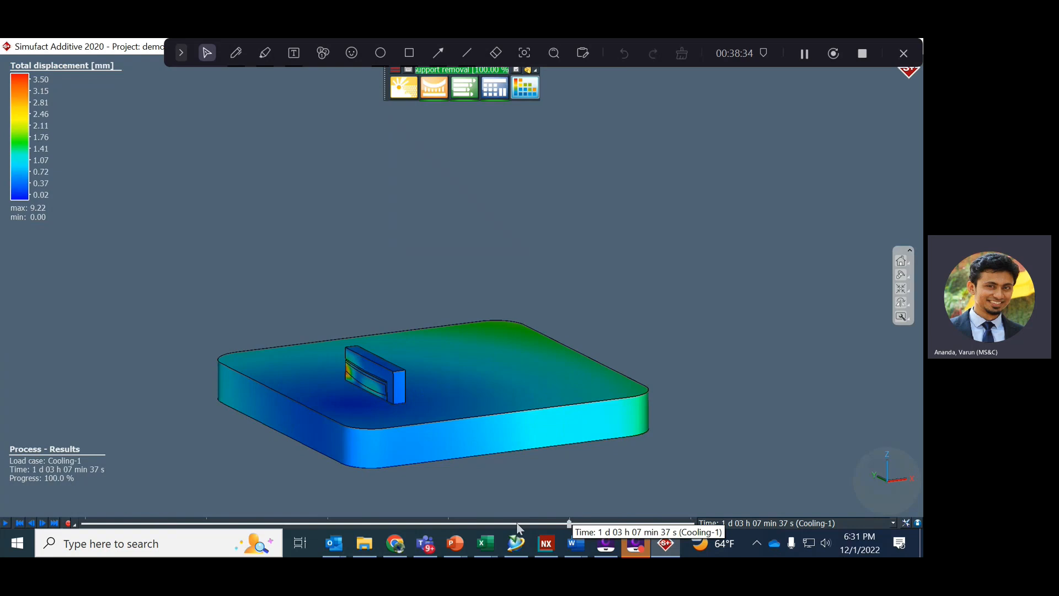
Compare the total displacement between Support removal and Cooling-1, and change the displayed result to Equivalent stress.
{"action": "left_click", "coordinate": [640, 528]}
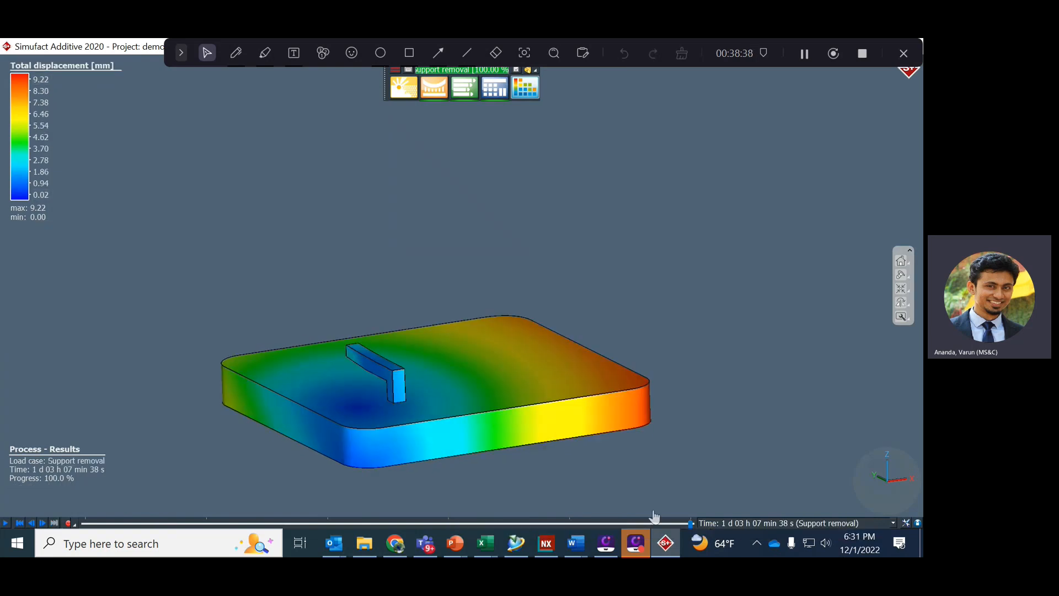
{"action": "left_click", "coordinate": [620, 524]}
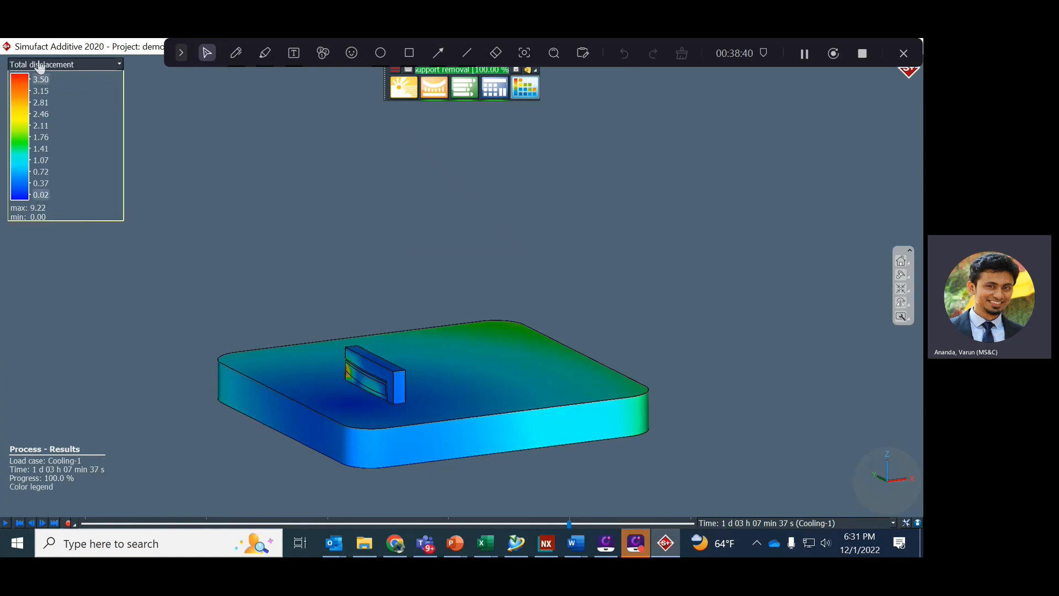
{"action": "left_click", "coordinate": [62, 65]}
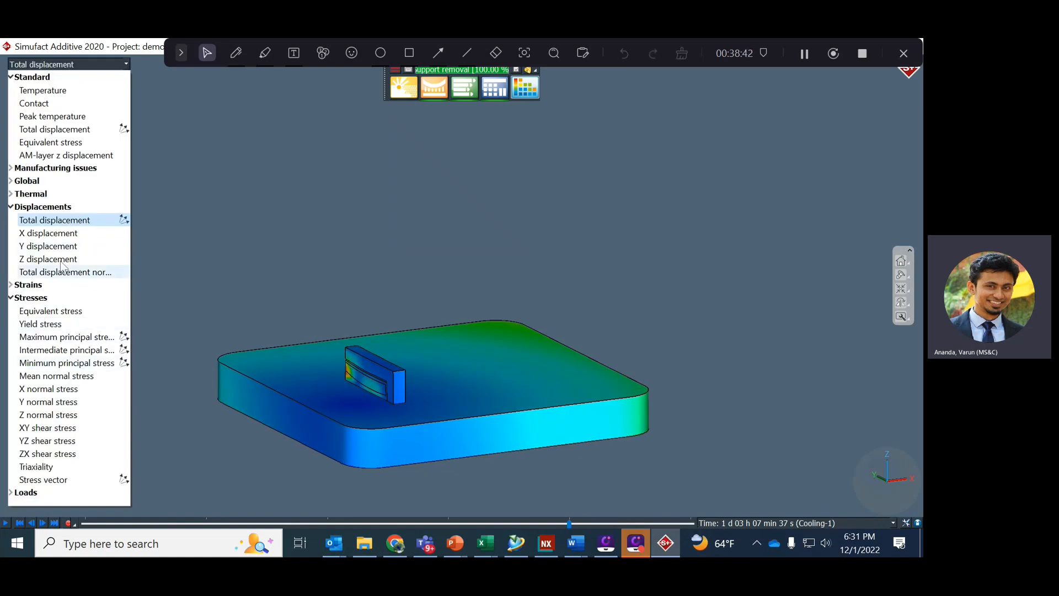
{"action": "left_click", "coordinate": [62, 316]}
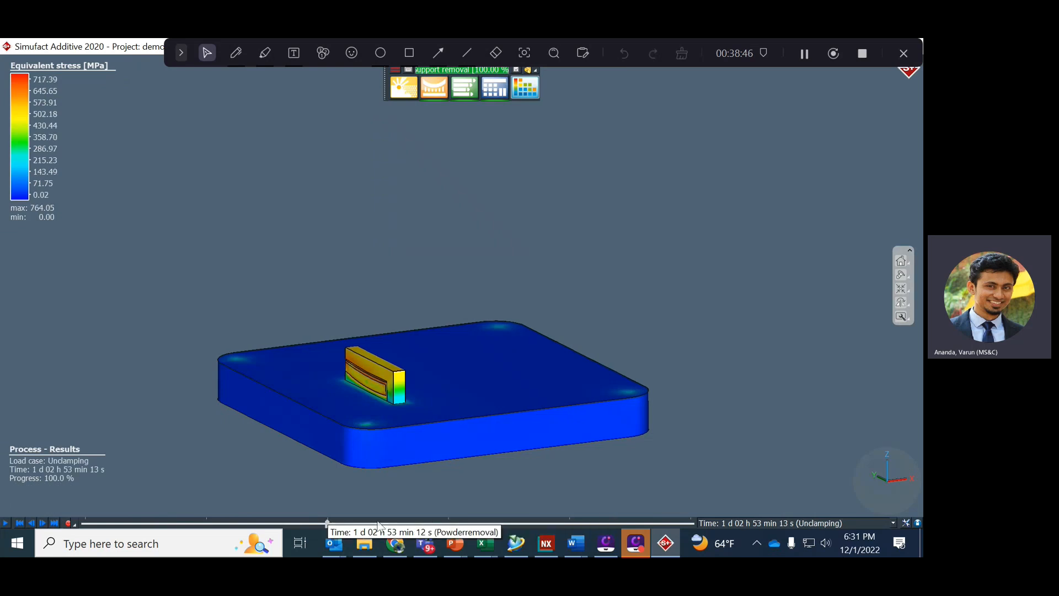
Compare the part's equivalent stress between the Cooling-1 and Support removal load cases, ending on Support removal.
{"action": "left_click", "coordinate": [535, 524]}
{"action": "left_click", "coordinate": [686, 524]}
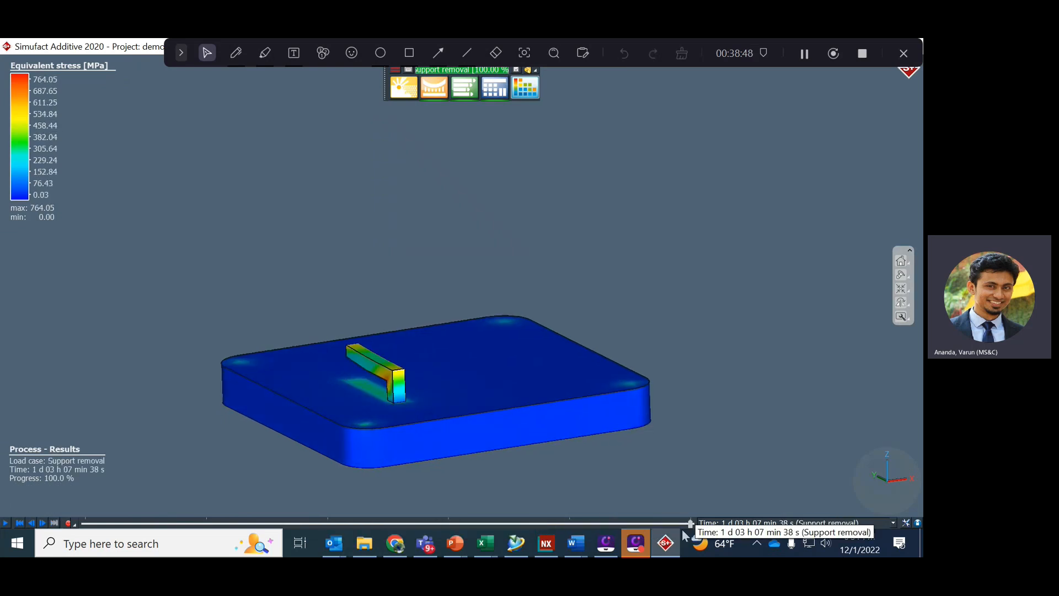
{"action": "left_click", "coordinate": [563, 523]}
{"action": "left_click", "coordinate": [684, 523]}
{"action": "left_click", "coordinate": [560, 521]}
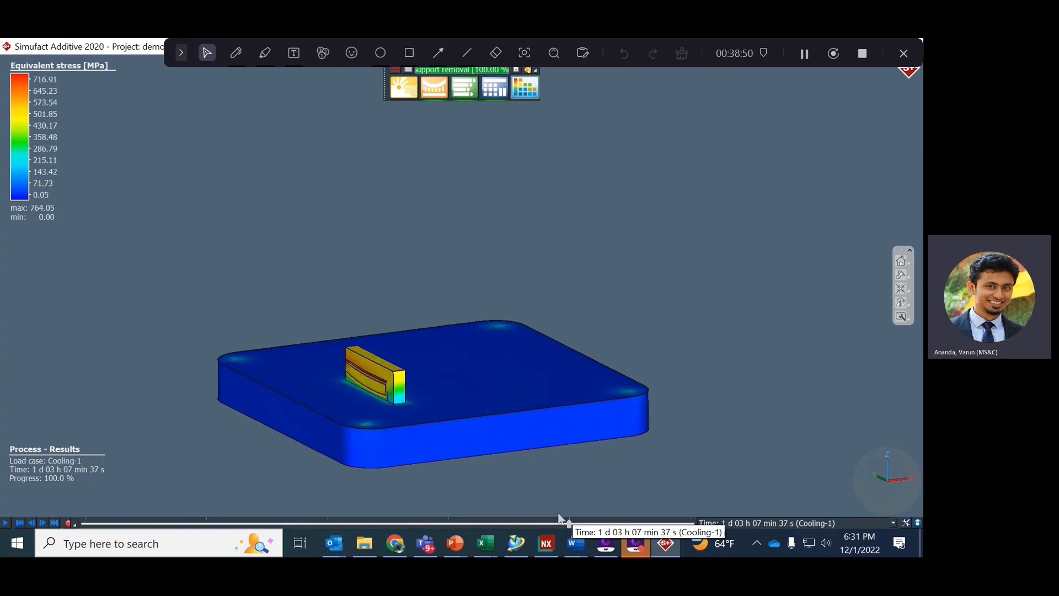
{"action": "left_click", "coordinate": [642, 521]}
{"action": "left_click", "coordinate": [611, 523]}
{"action": "left_click", "coordinate": [637, 525]}
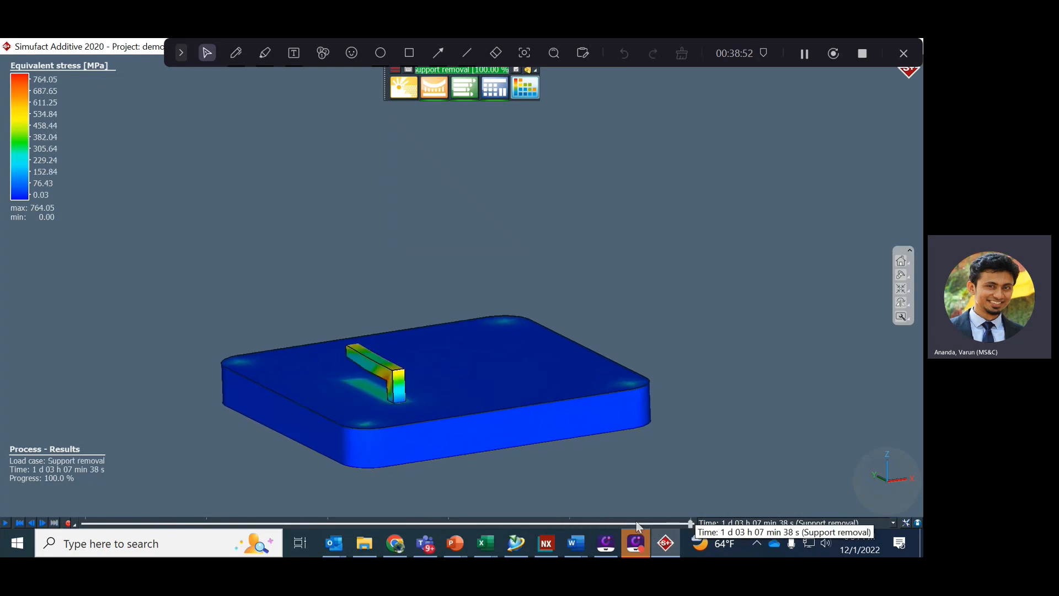
{"action": "left_click", "coordinate": [639, 525]}
{"action": "left_click", "coordinate": [642, 524]}
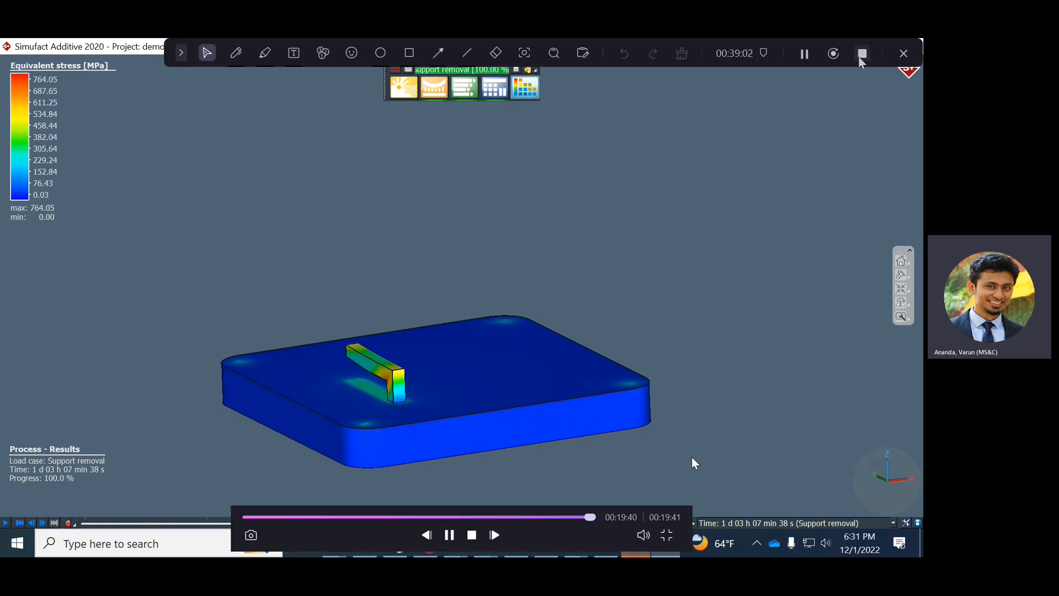
Leave the full-screen video playback and switch to the Simufact meeting window in Microsoft Teams.
{"action": "left_click", "coordinate": [666, 536]}
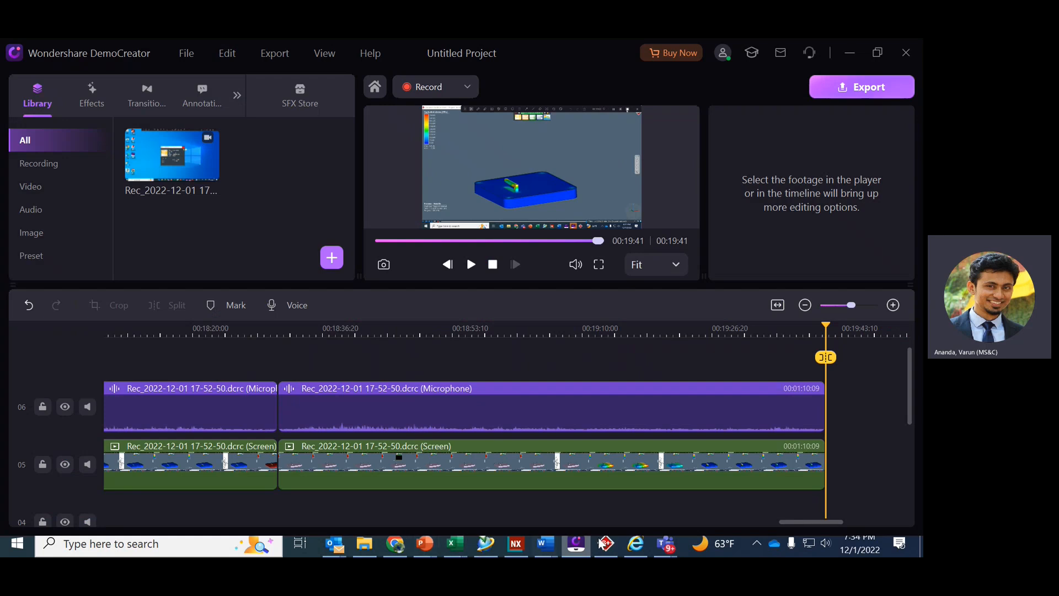
{"action": "mouse_move", "coordinate": [666, 544]}
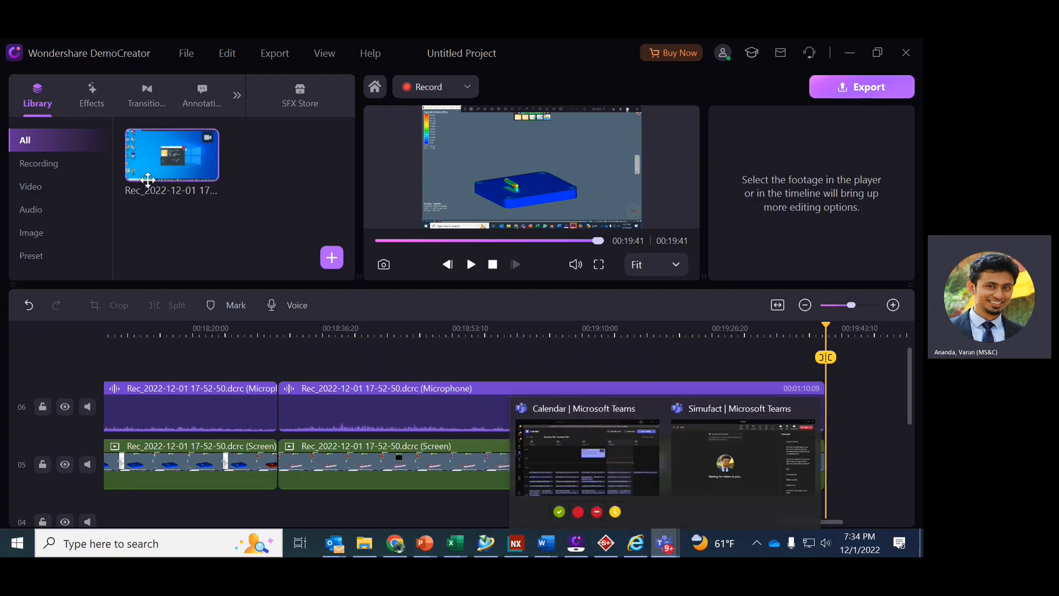
{"action": "left_click", "coordinate": [688, 458]}
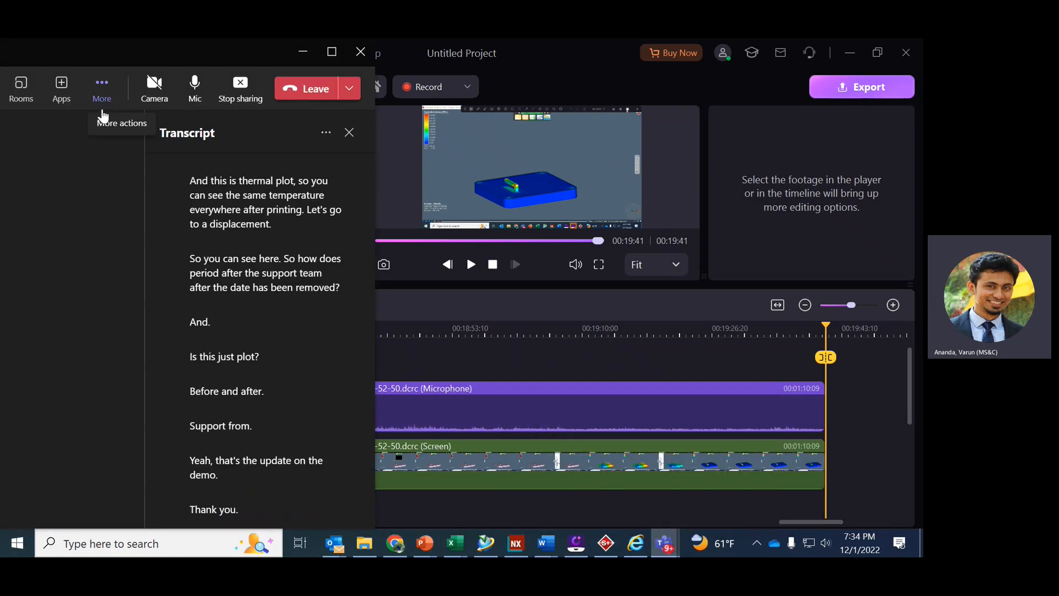
Stop the recording of the Simufact meeting.
{"action": "left_click", "coordinate": [102, 89]}
{"action": "scroll", "coordinate": [107, 330], "scroll_direction": "down", "scroll_amount": 3}
{"action": "left_click", "coordinate": [126, 387]}
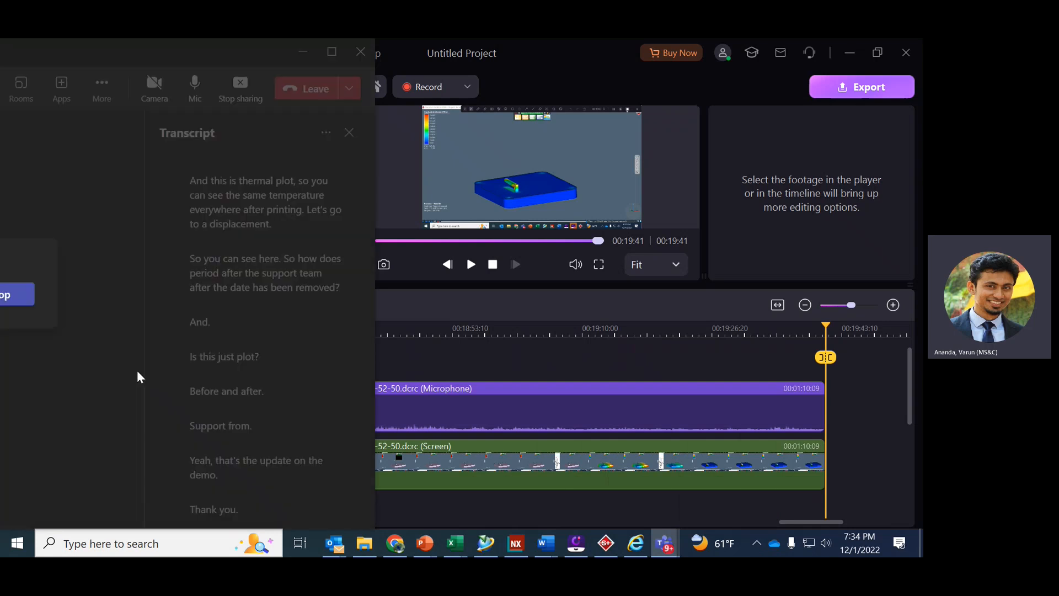